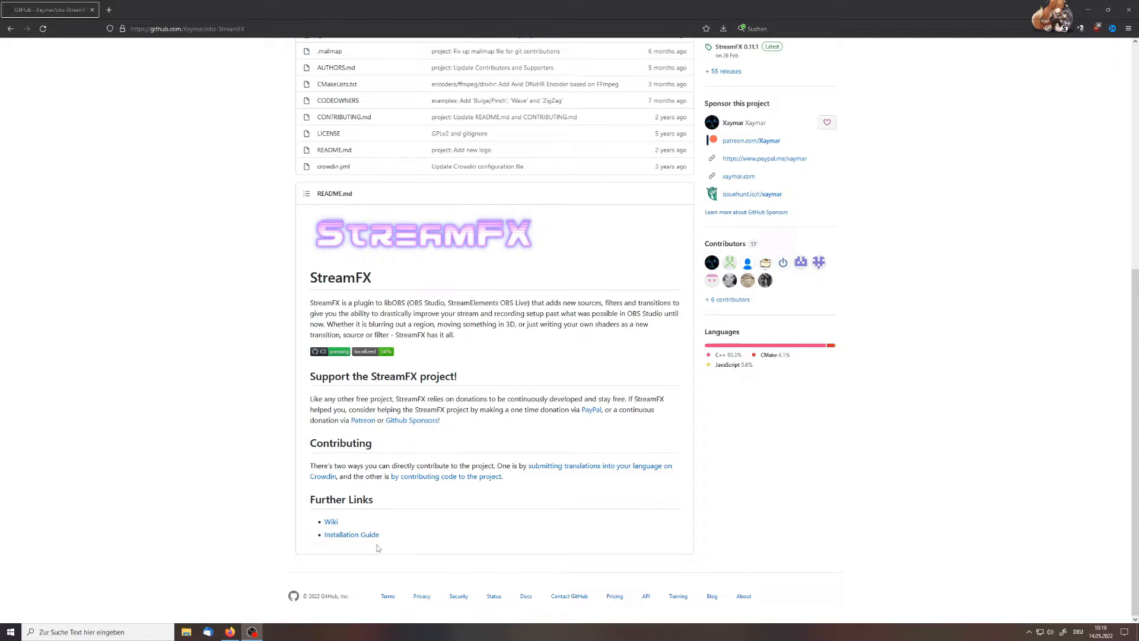
# Open the StreamFX installation guide and go to the download assets of the latest Windows production release
pyautogui.click(376, 534)
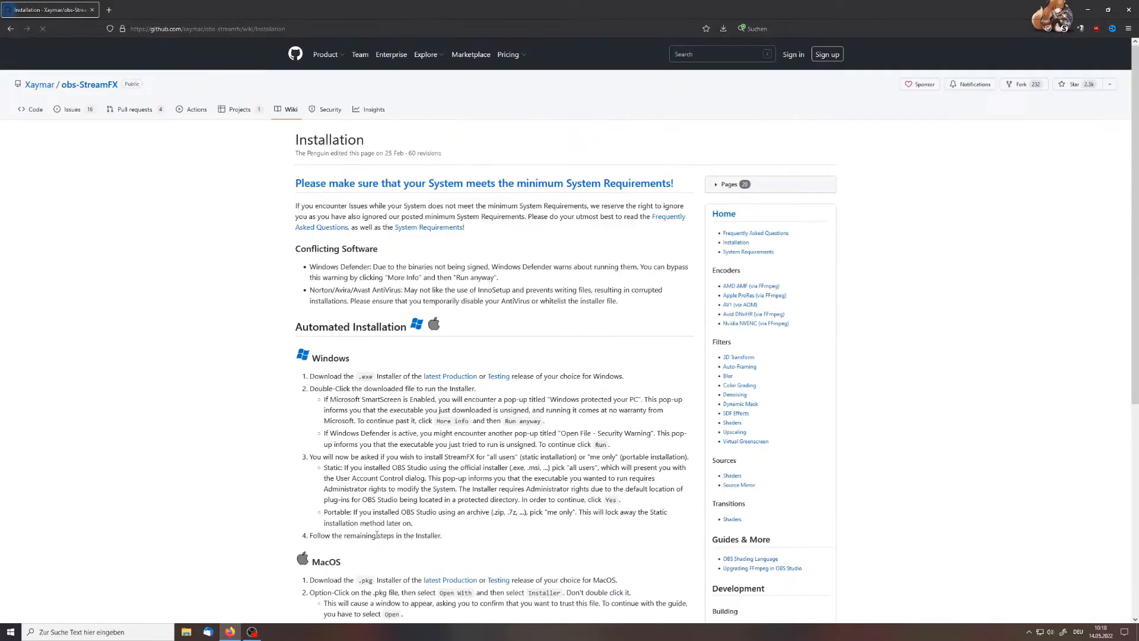
pyautogui.scroll(-4, 420, 377)
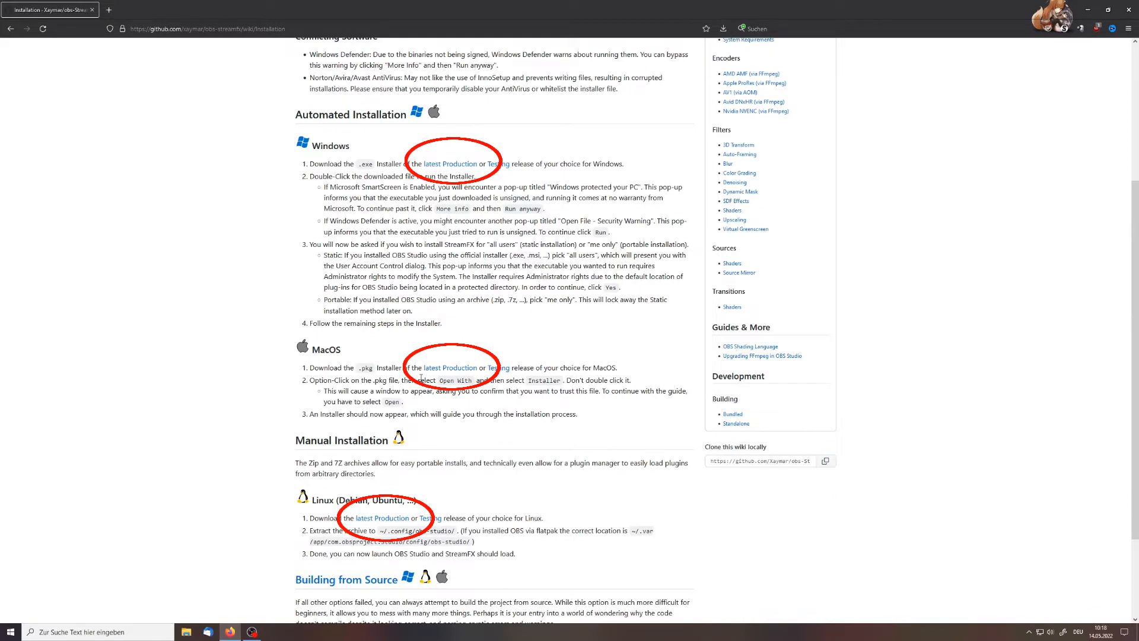
pyautogui.scroll(1, 421, 377)
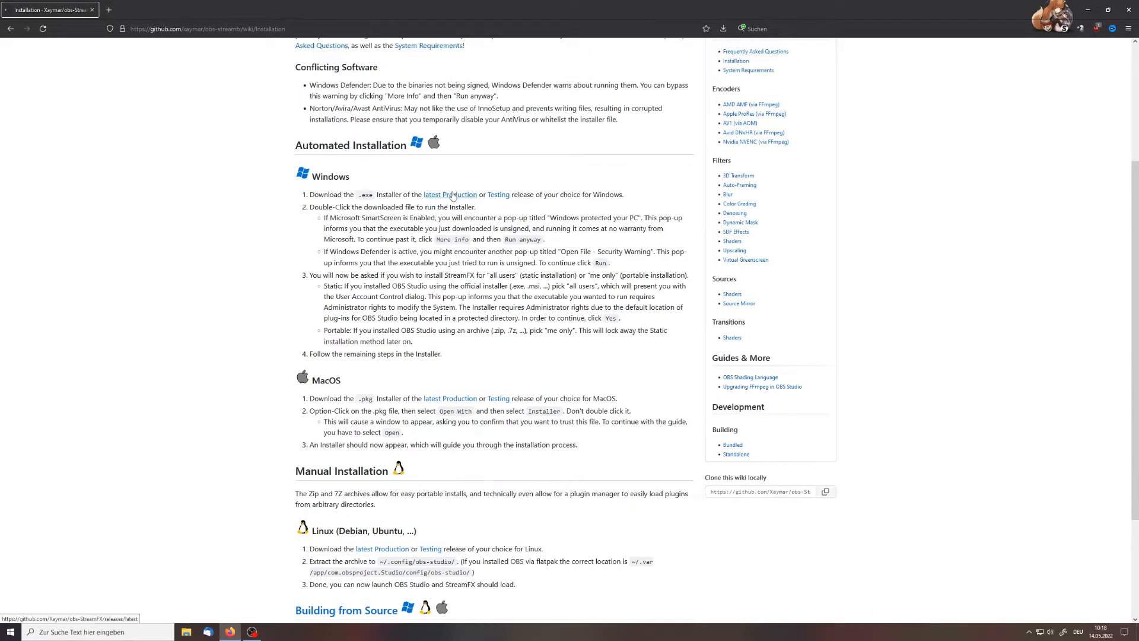
pyautogui.click(453, 195)
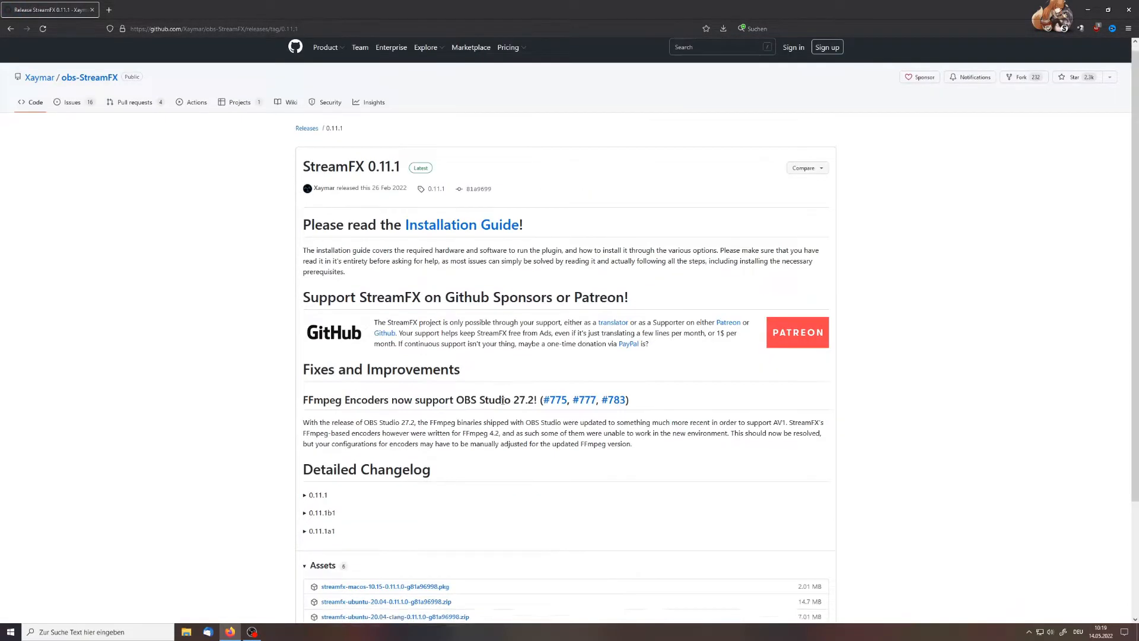
pyautogui.scroll(-3, 503, 404)
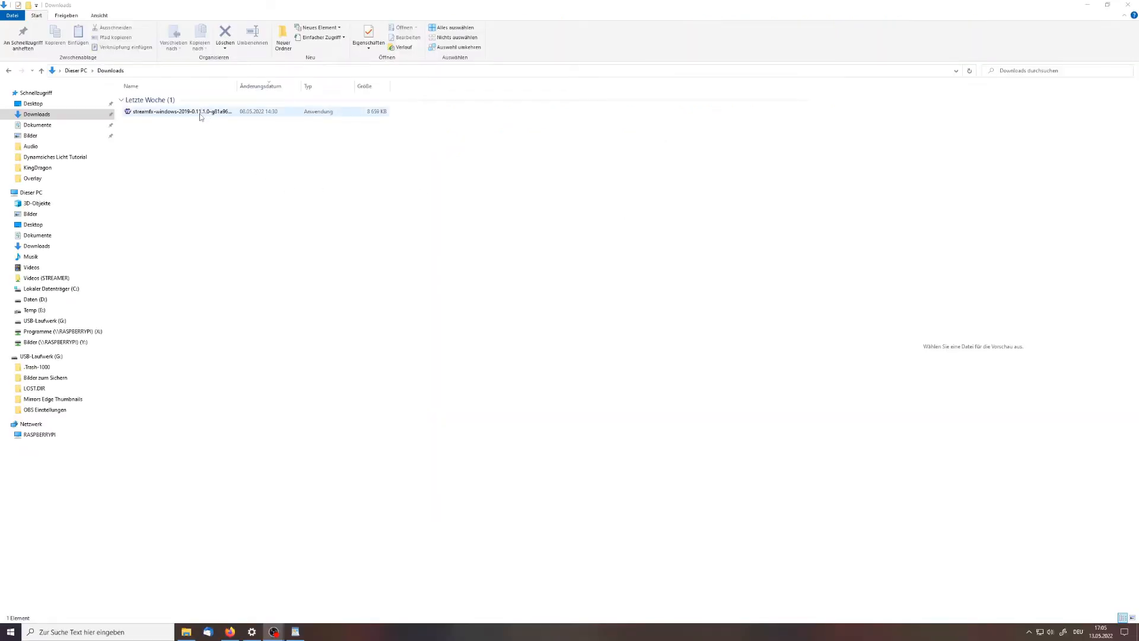
# Run the downloaded StreamFX Windows installer from the Downloads folder for all users and accept the license agreement
pyautogui.doubleClick(201, 112)
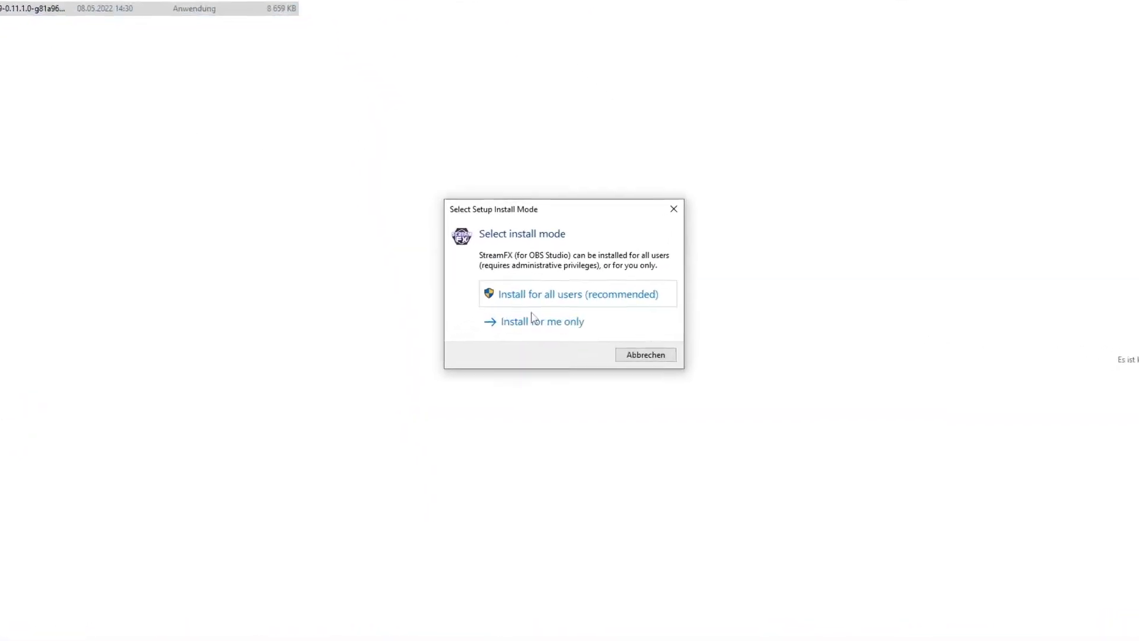
pyautogui.click(673, 294)
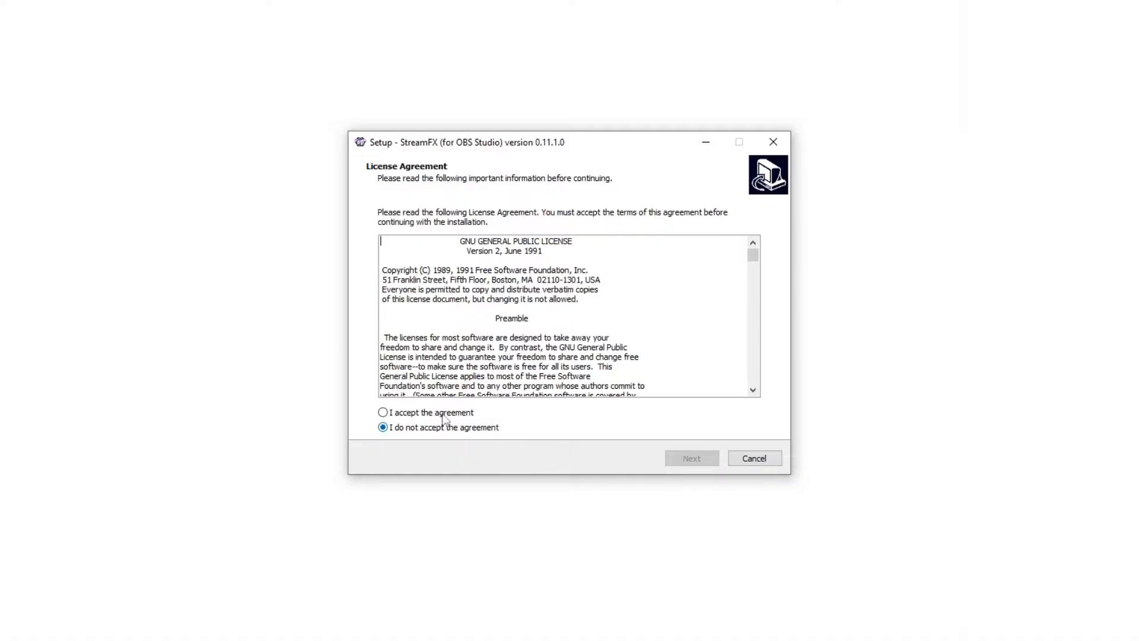
pyautogui.click(446, 413)
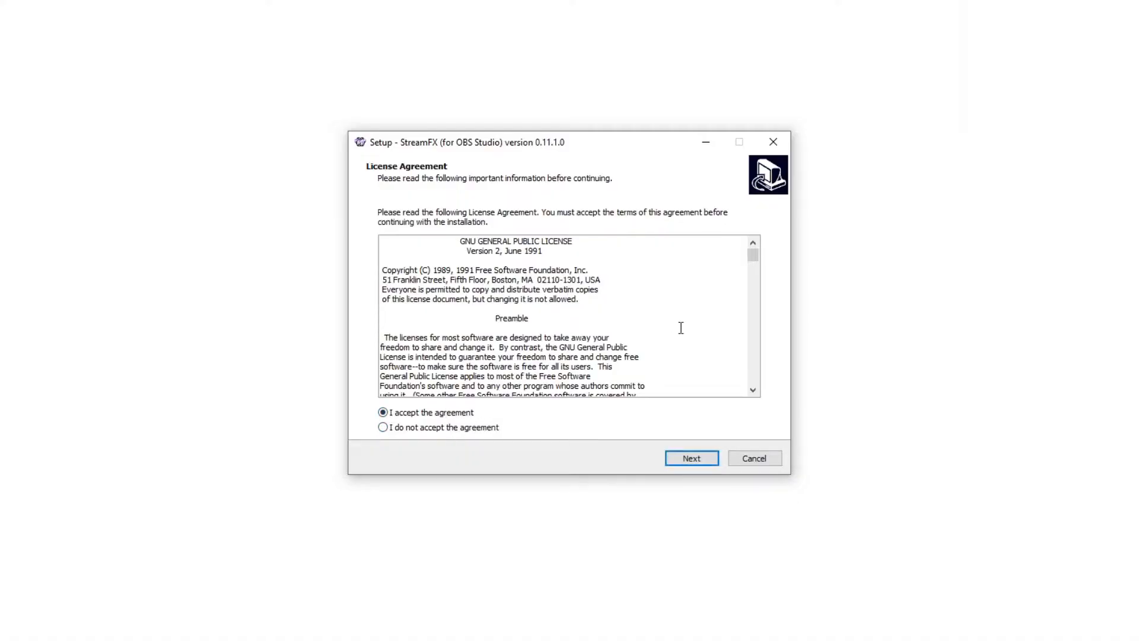
pyautogui.scroll(-10, 680, 326)
pyautogui.scroll(-10, 681, 338)
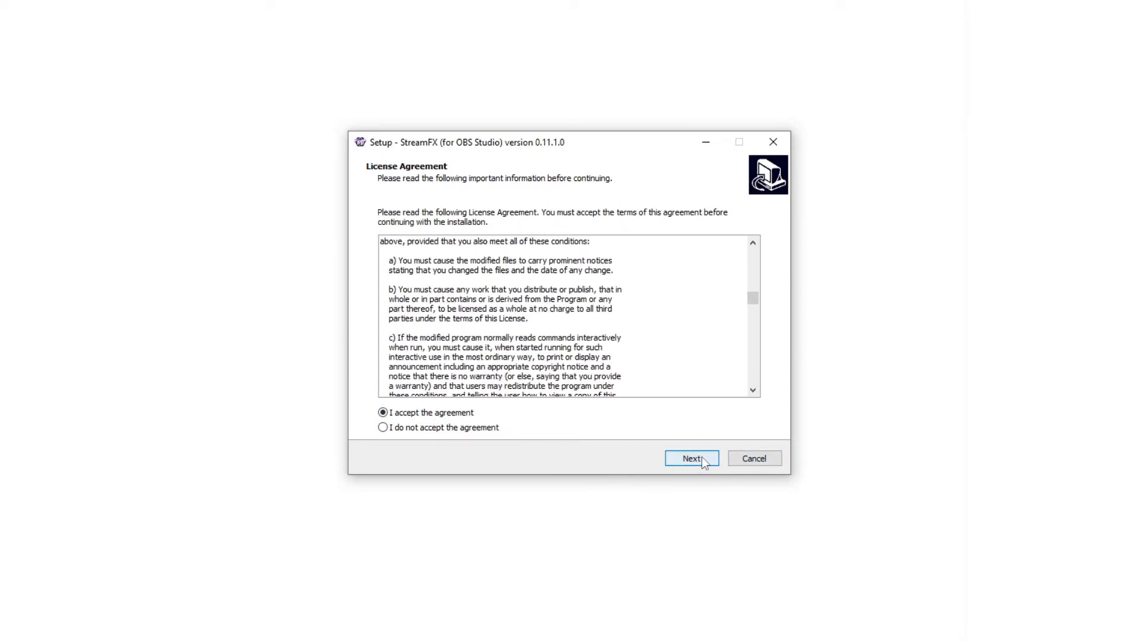
pyautogui.click(702, 457)
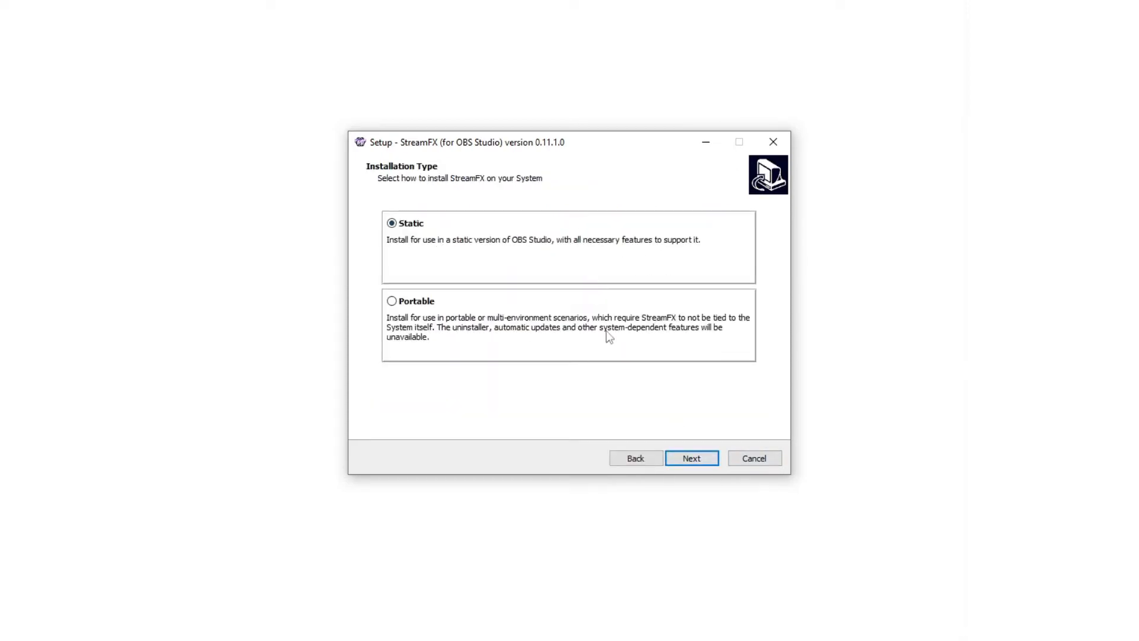
# Choose the Static installation type and install into the existing folder C:\Program Files\obs-studio
pyautogui.click(691, 461)
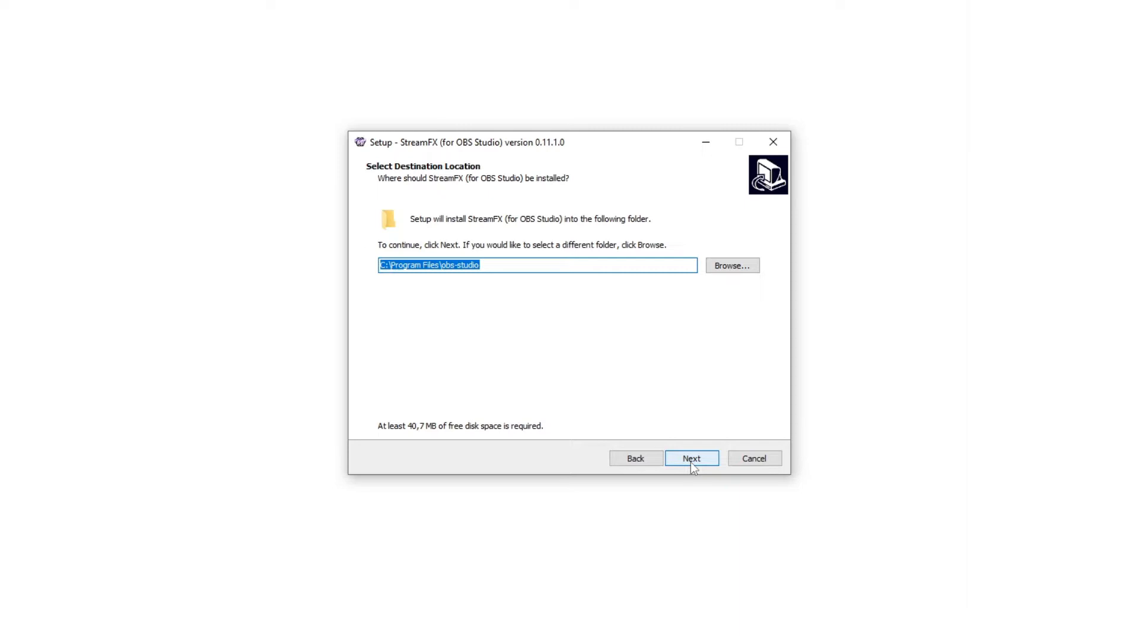
pyautogui.click(690, 462)
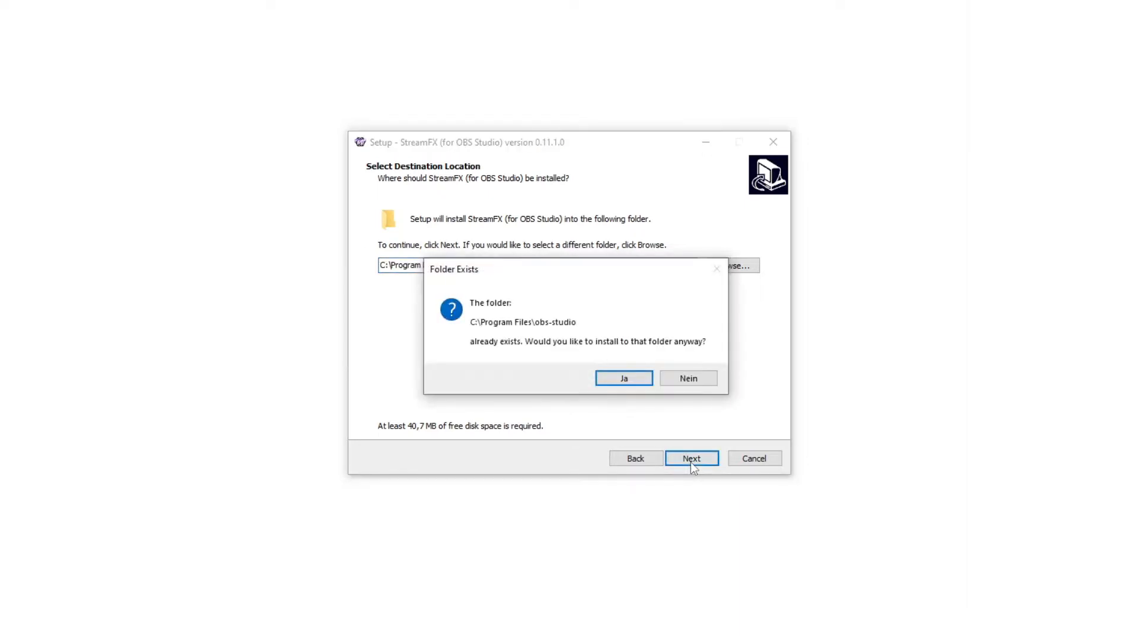
pyautogui.click(624, 380)
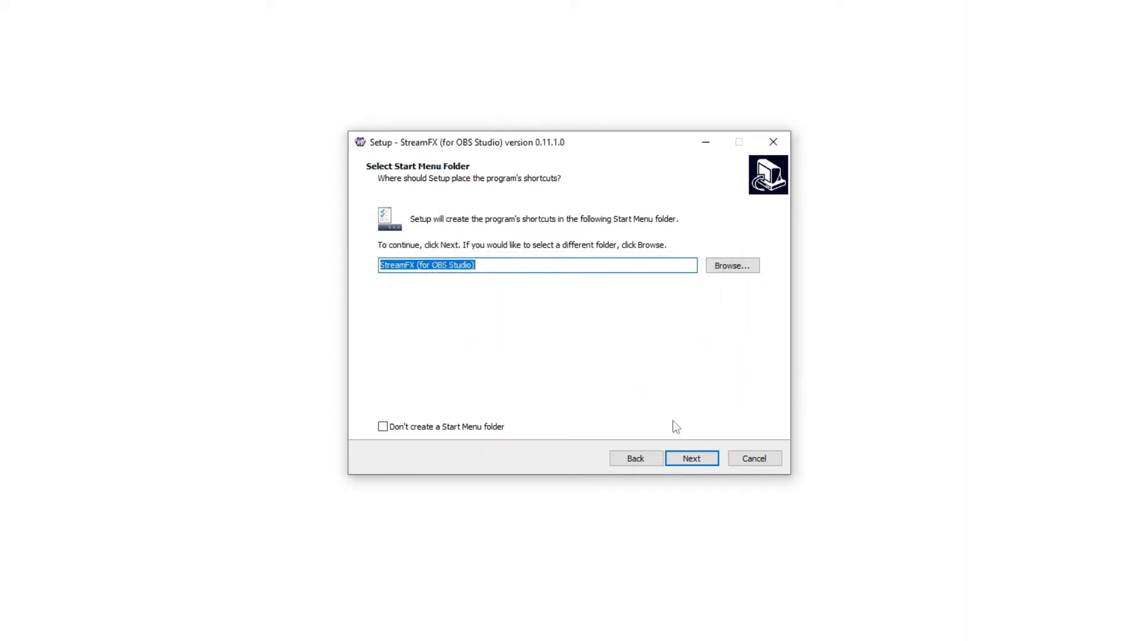
# Keep the Start Menu folder "StreamFX (for OBS Studio)" and complete the installation
pyautogui.click(496, 430)
pyautogui.click(496, 430)
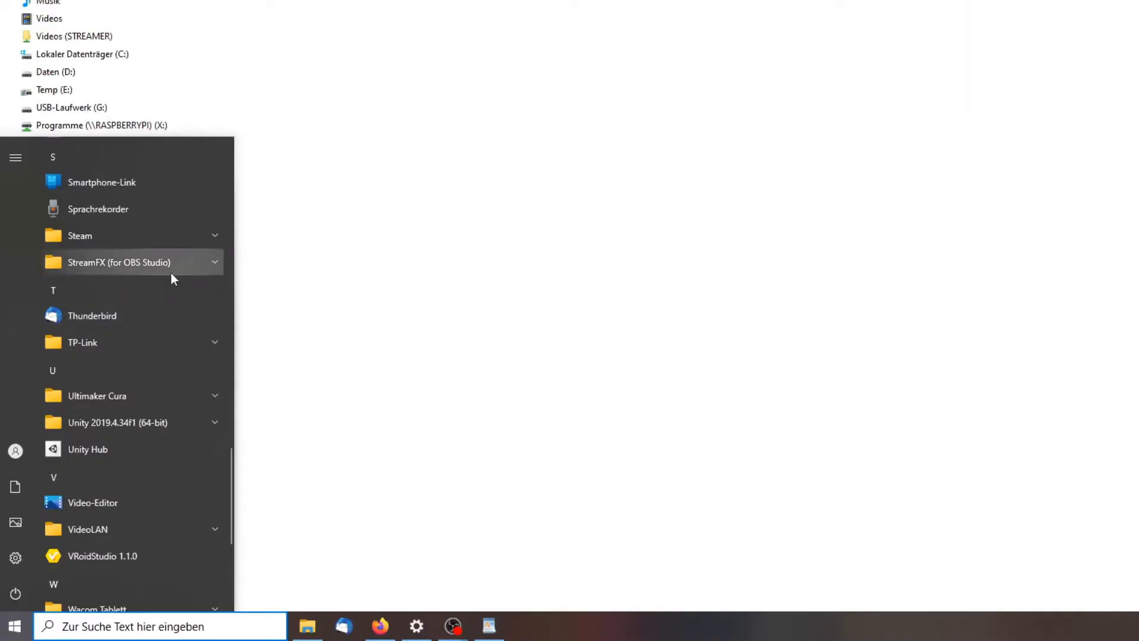
pyautogui.click(174, 269)
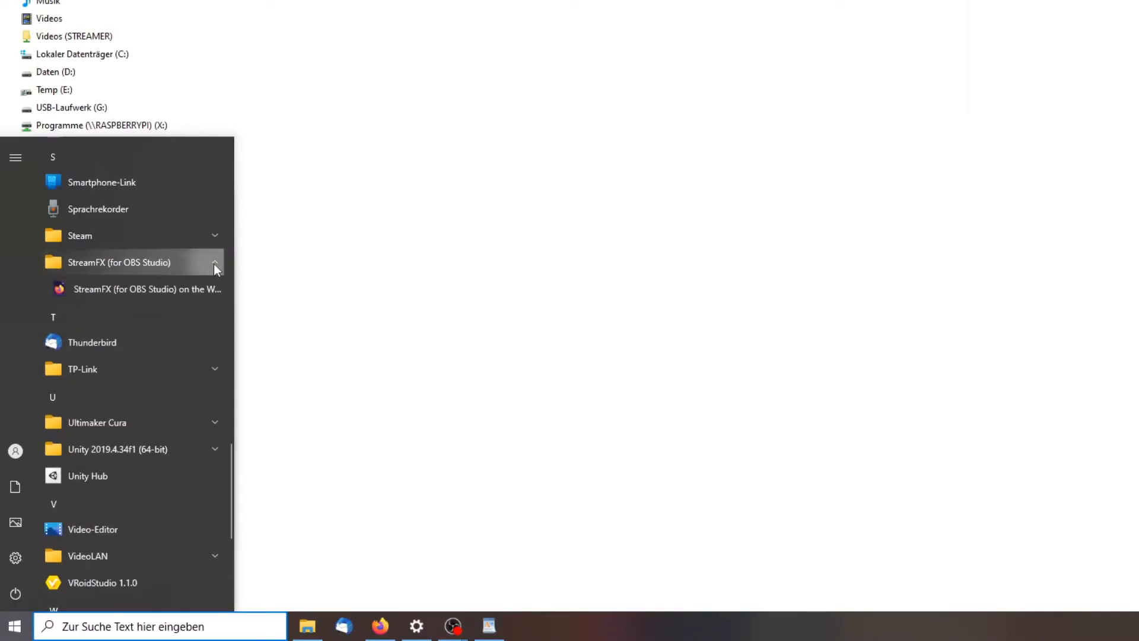
pyautogui.scroll(-2, 969, 250)
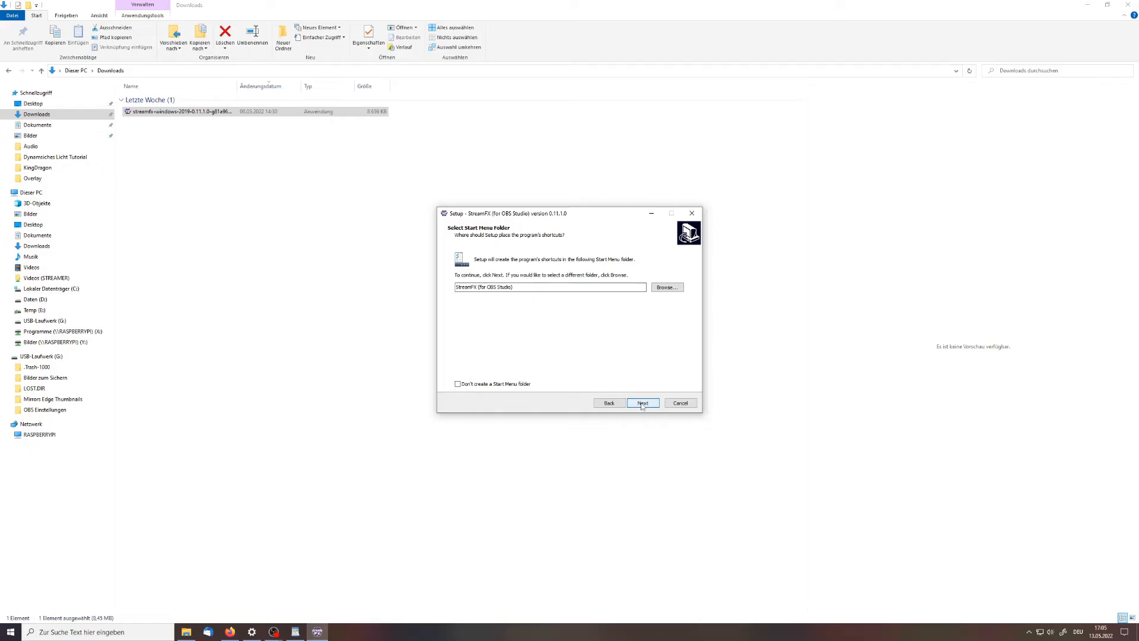
pyautogui.click(643, 403)
pyautogui.click(641, 404)
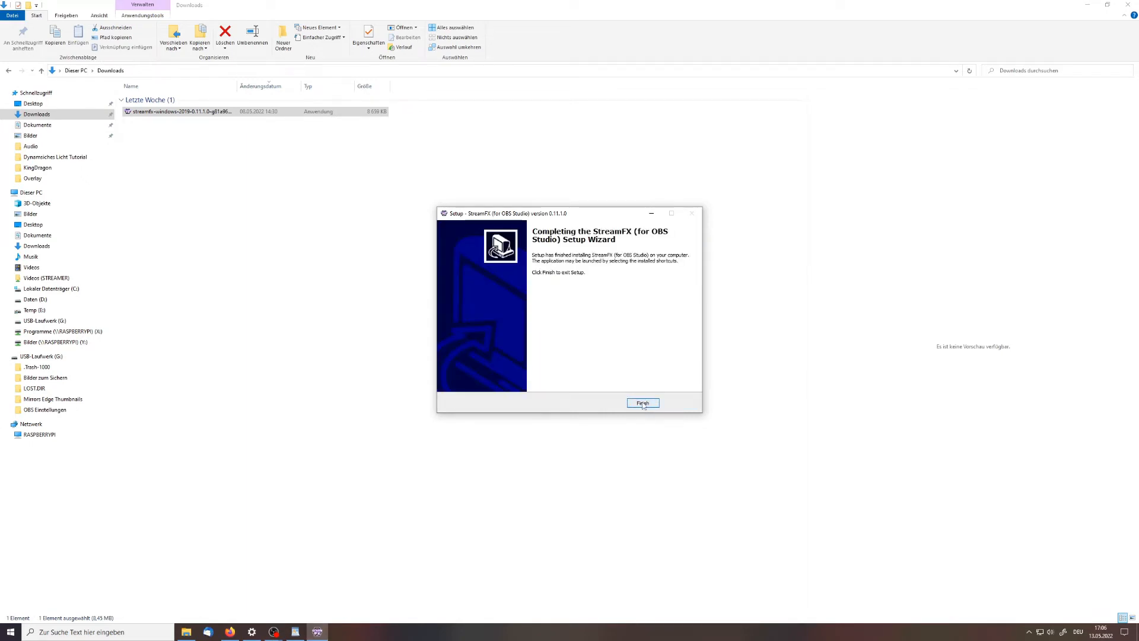
pyautogui.click(643, 403)
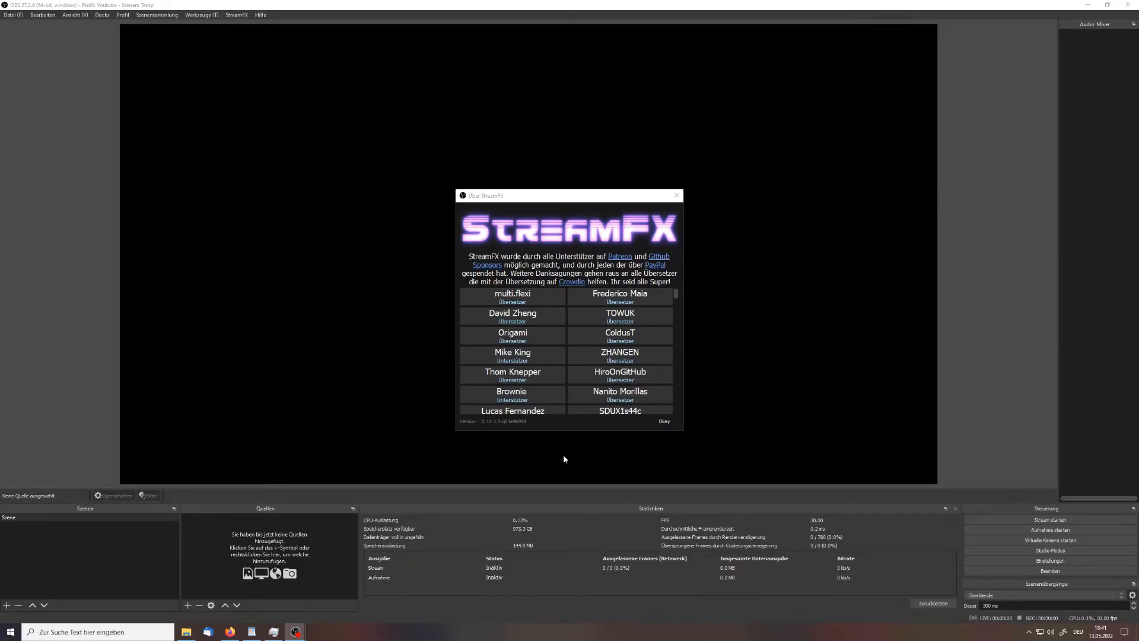
# In OBS Studio, look through and dismiss the About StreamFX credits and view the StreamFX menu options
pyautogui.scroll(-5, 582, 395)
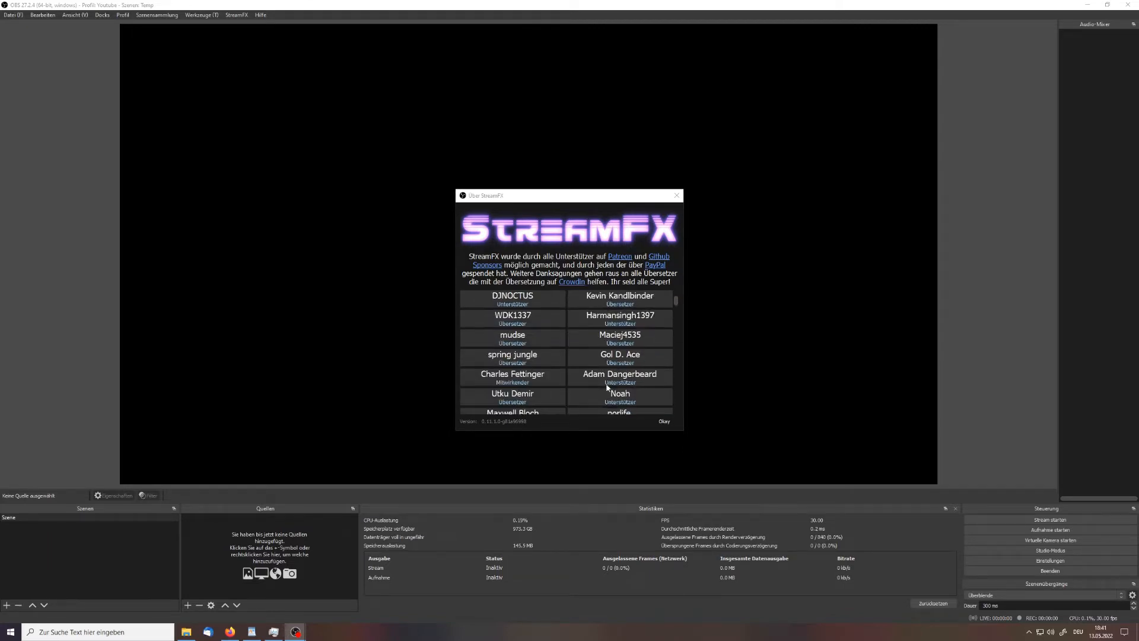
pyautogui.scroll(-3, 607, 389)
pyautogui.click(664, 422)
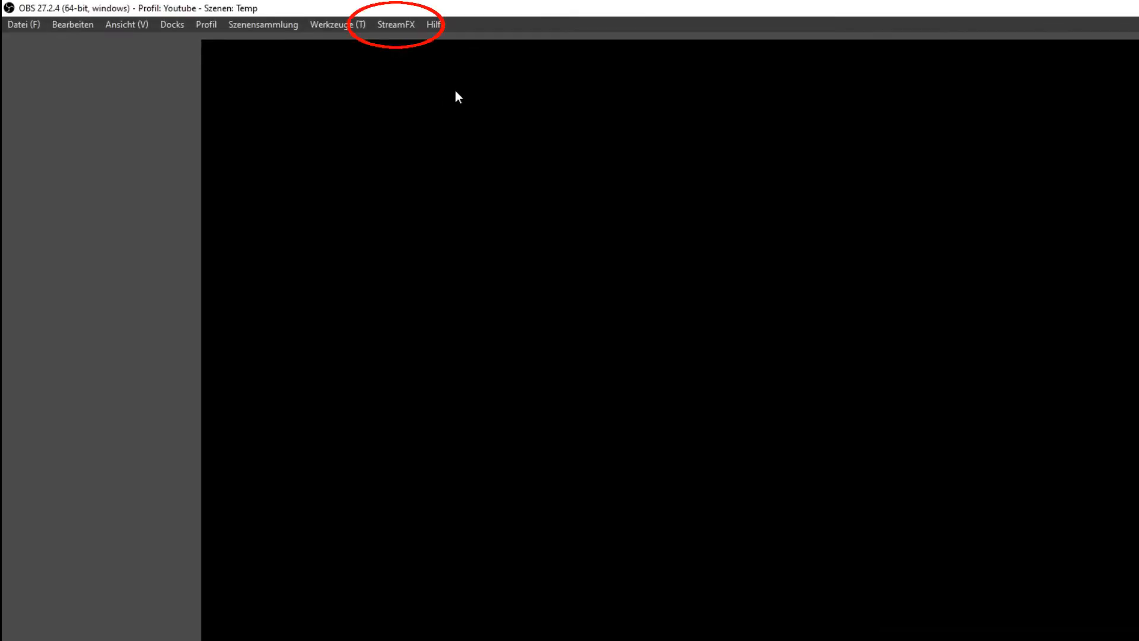
pyautogui.click(396, 27)
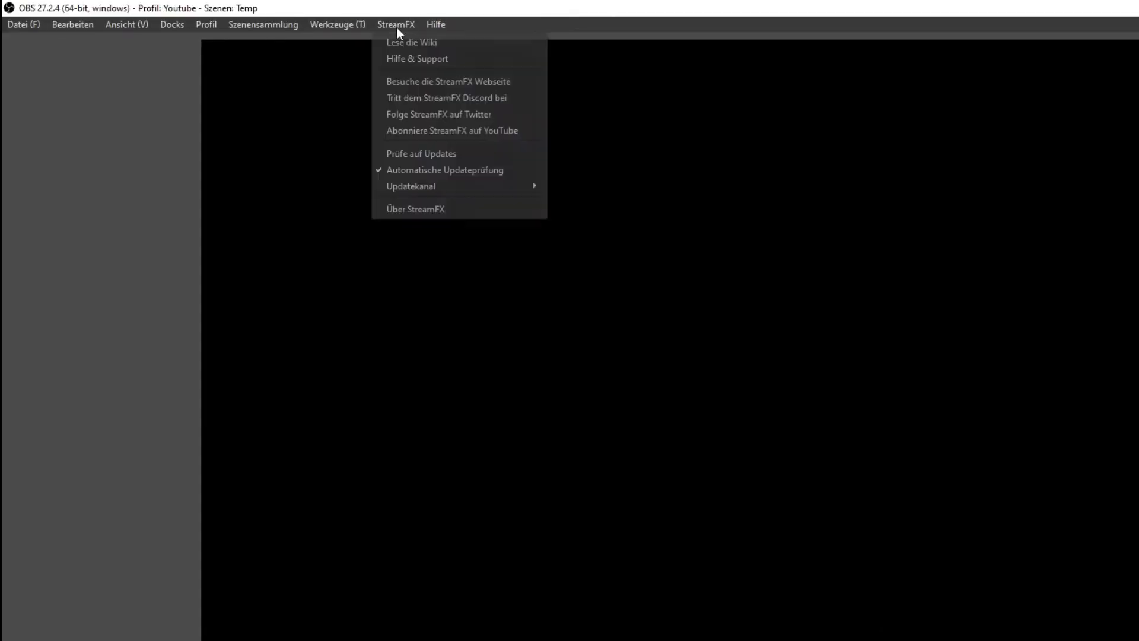
pyautogui.click(527, 172)
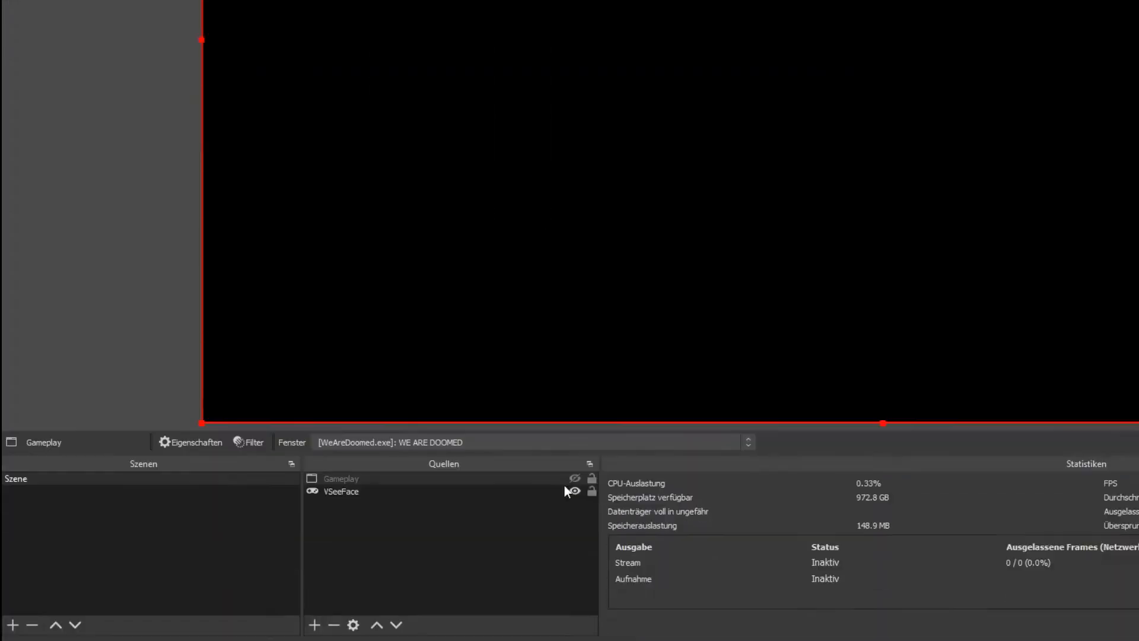
# Open the VSeeFace source's filters, examine the list of available effect filters, and close the filter window
pyautogui.click(340, 492)
pyautogui.rightClick(341, 493)
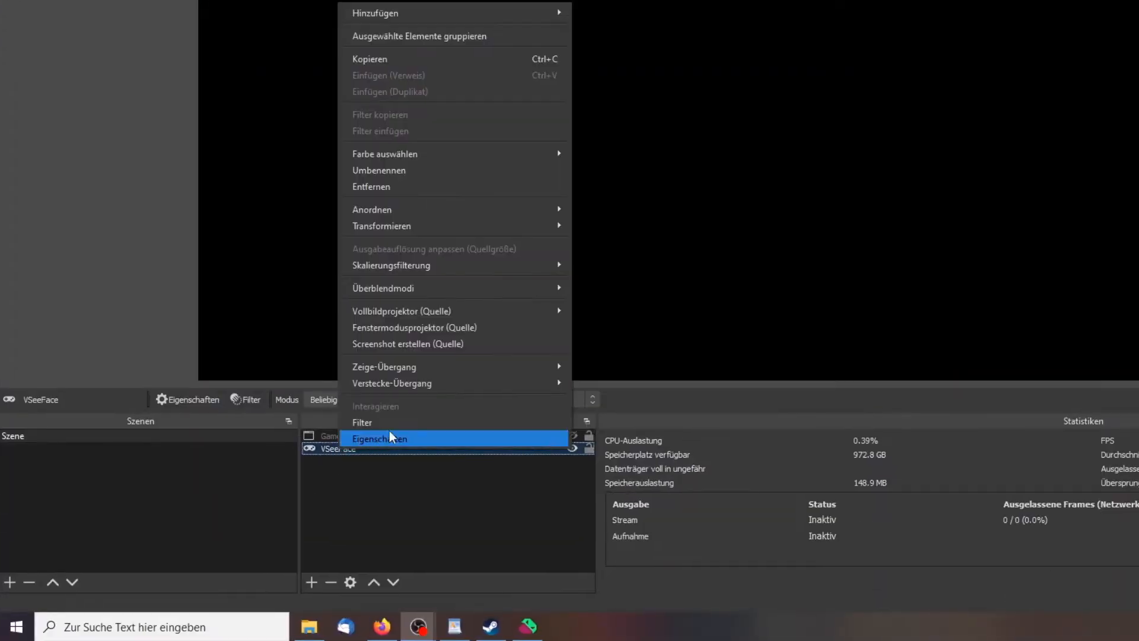
pyautogui.click(394, 471)
pyautogui.click(604, 345)
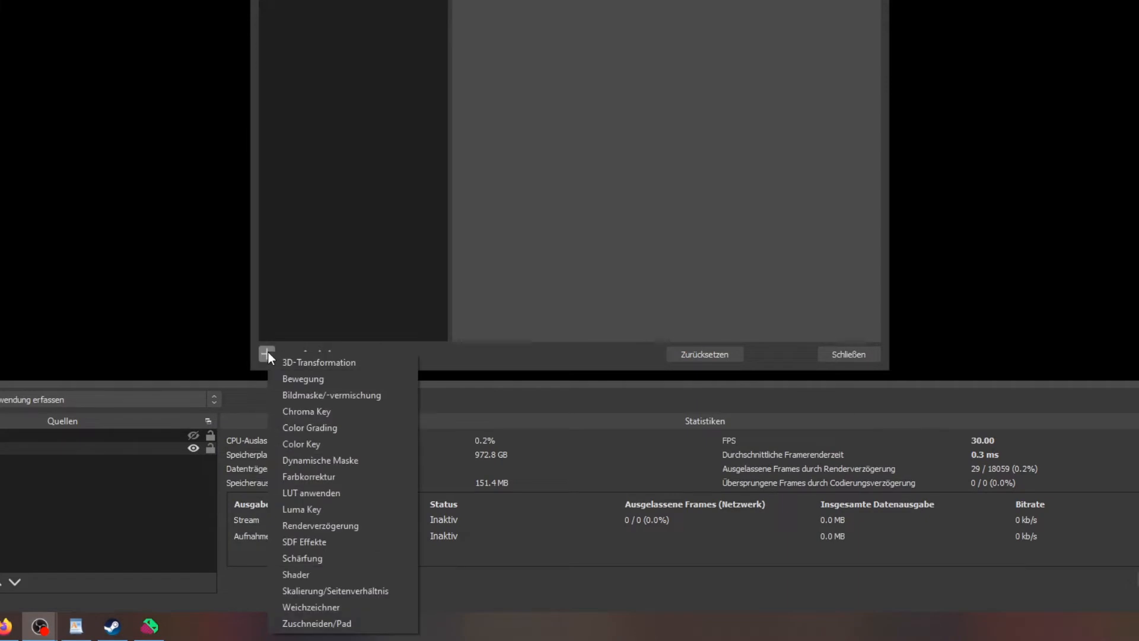
pyautogui.click(863, 353)
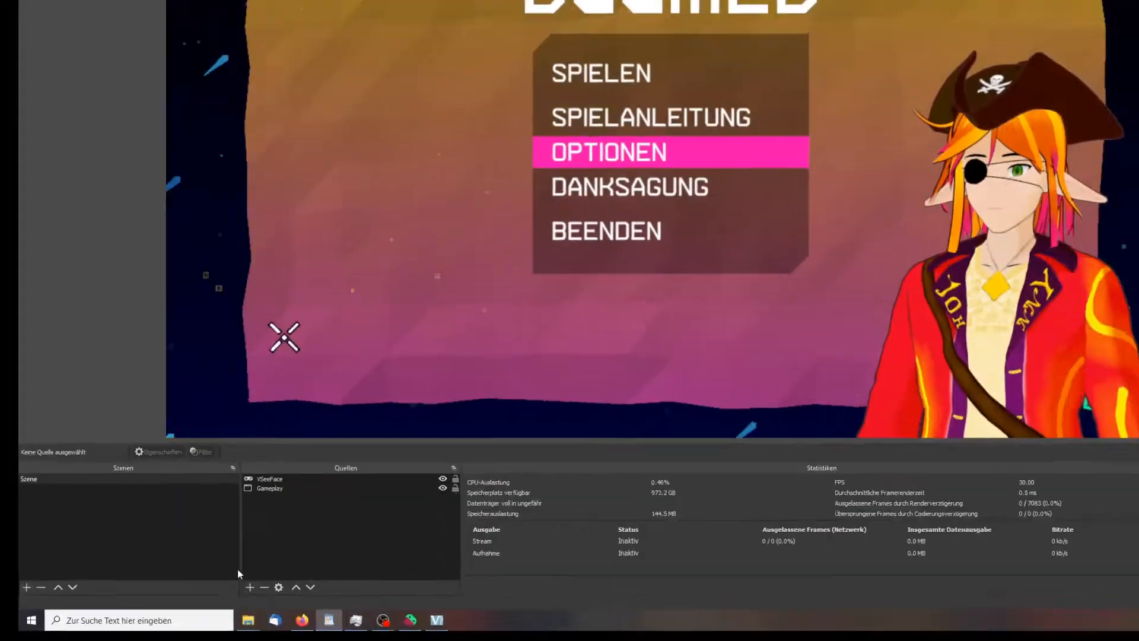
# Add the existing Gameplay capture to the scene a second time and fit it to the screen
pyautogui.click(249, 587)
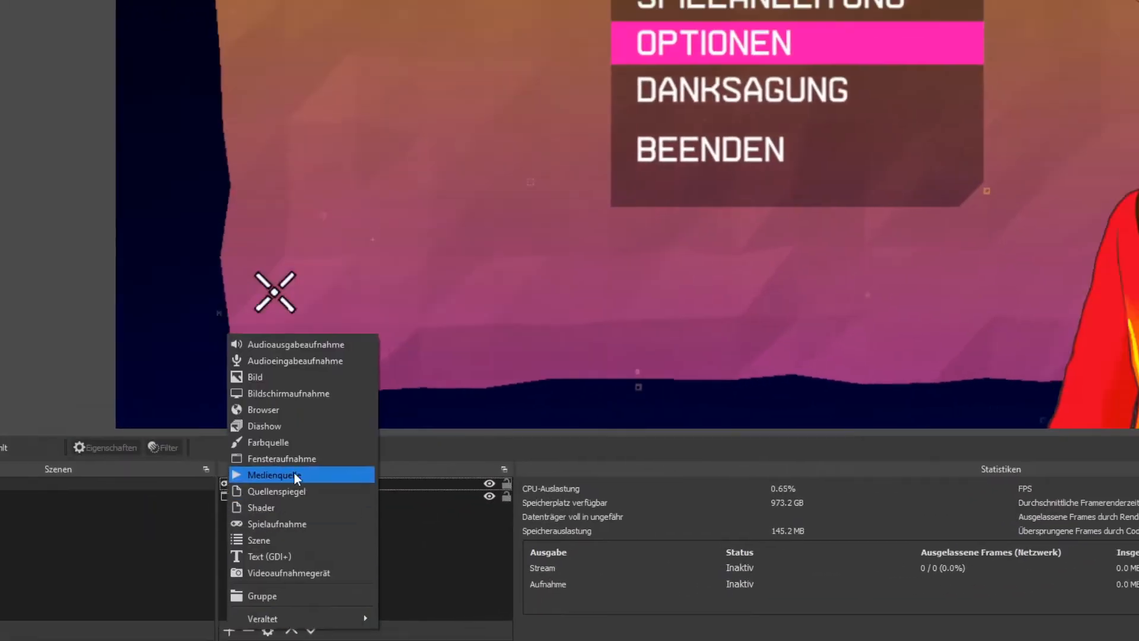
pyautogui.click(294, 477)
pyautogui.click(448, 252)
pyautogui.click(476, 265)
pyautogui.click(610, 409)
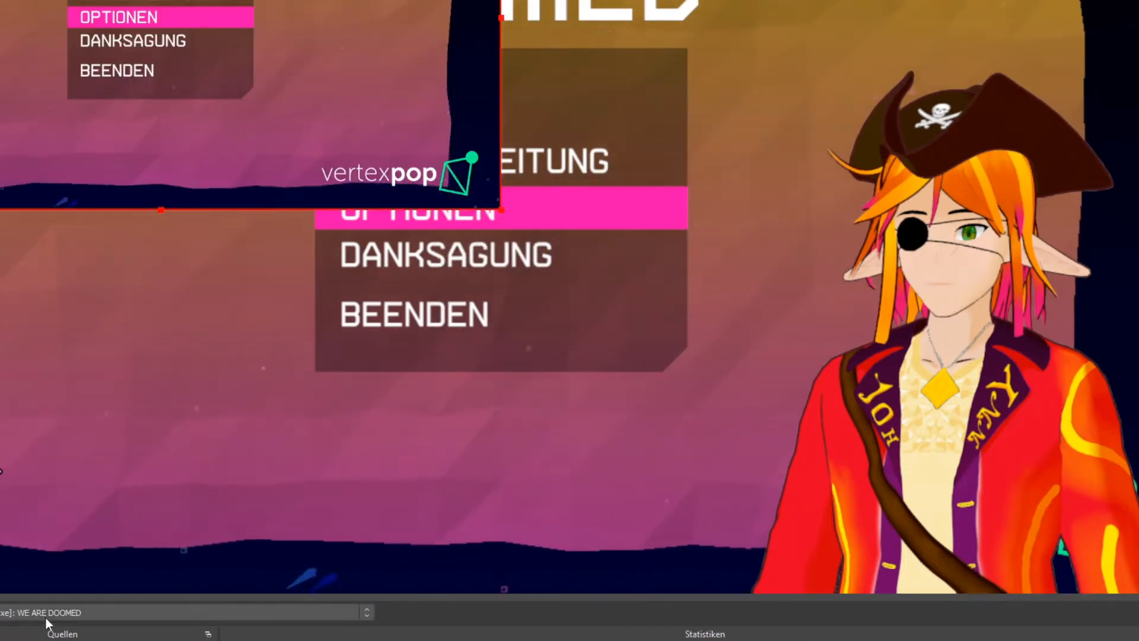
pyautogui.hotkey('ctrl', 'f')
# Create a source group named "Spiel dynamisches Licht" and move the upper Gameplay source into it
pyautogui.click(313, 582)
pyautogui.click(360, 528)
pyautogui.write('S')
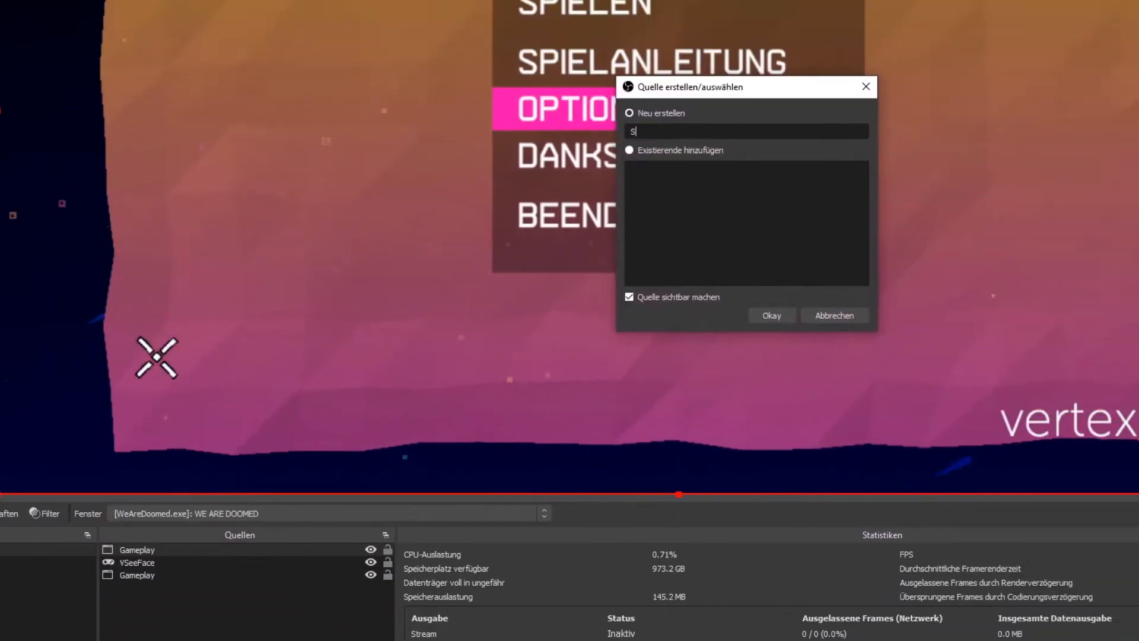
pyautogui.write('piel dynamisches Licht')
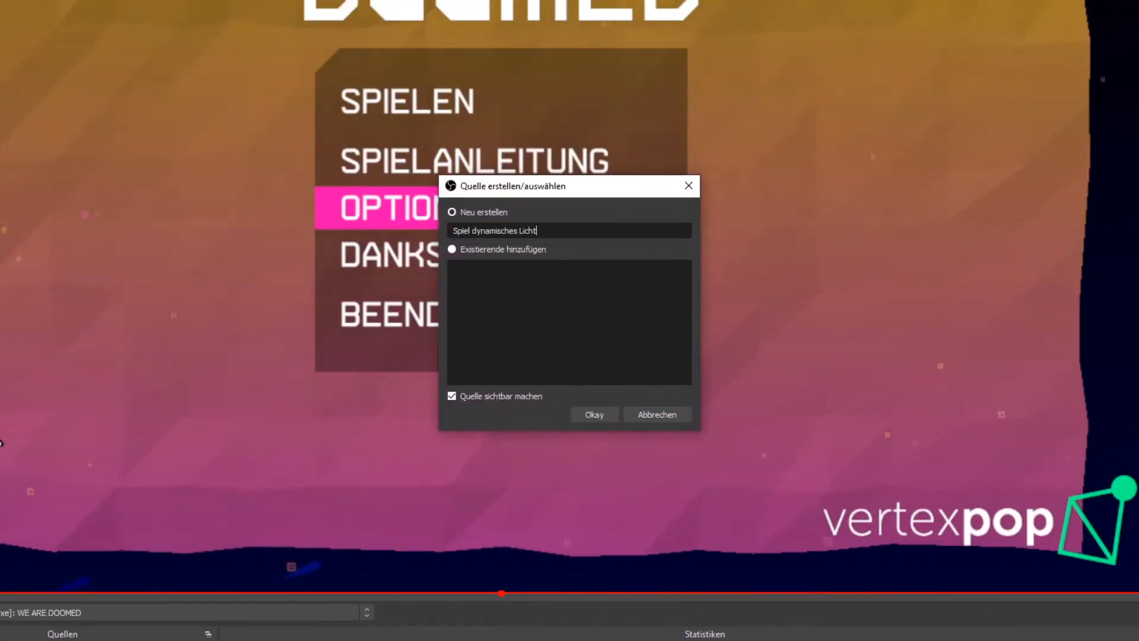
pyautogui.press('Return')
pyautogui.click(343, 450)
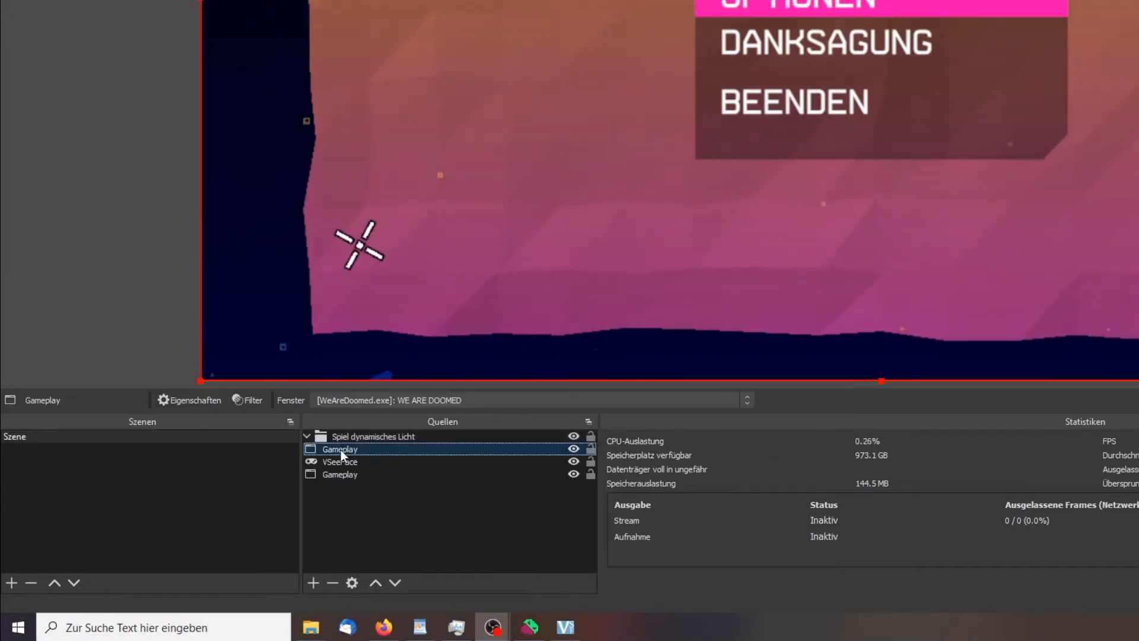
pyautogui.moveTo(341, 449); pyautogui.dragTo(347, 437)
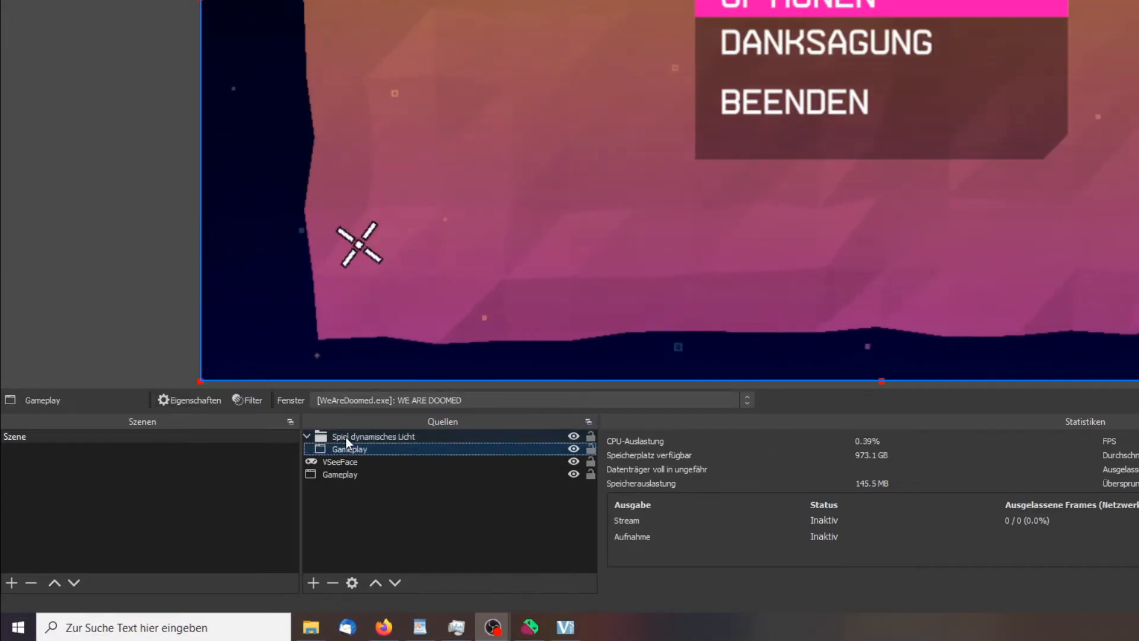
# Add a Weichzeichner filter to the "Spiel dynamisches Licht" group and set its type to Zweifache Filterung
pyautogui.rightClick(347, 436)
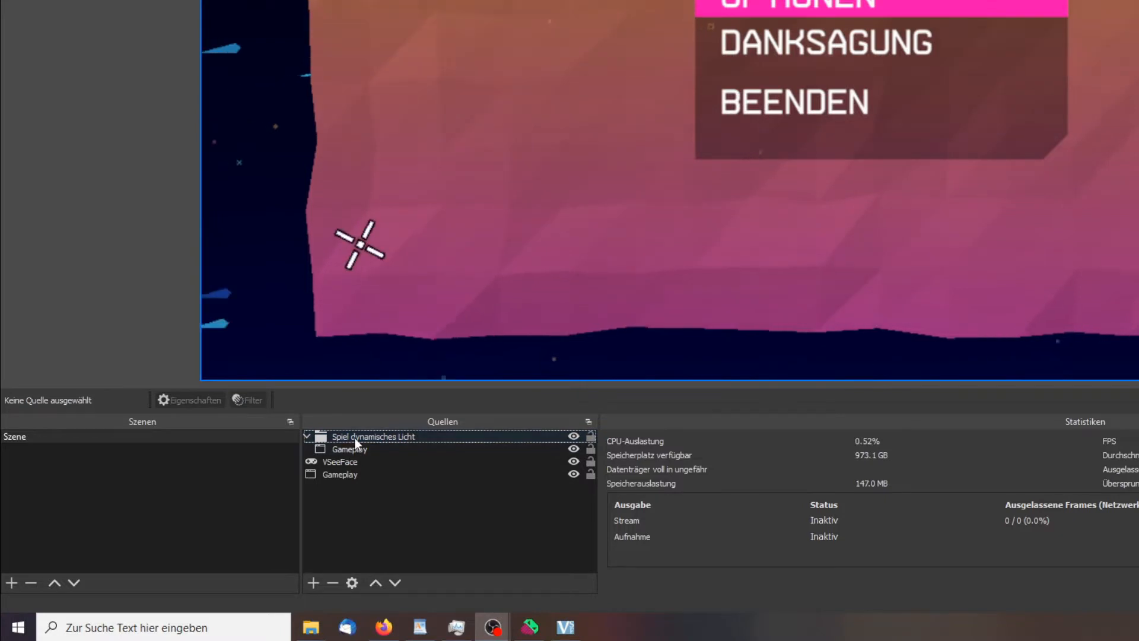
pyautogui.rightClick(355, 438)
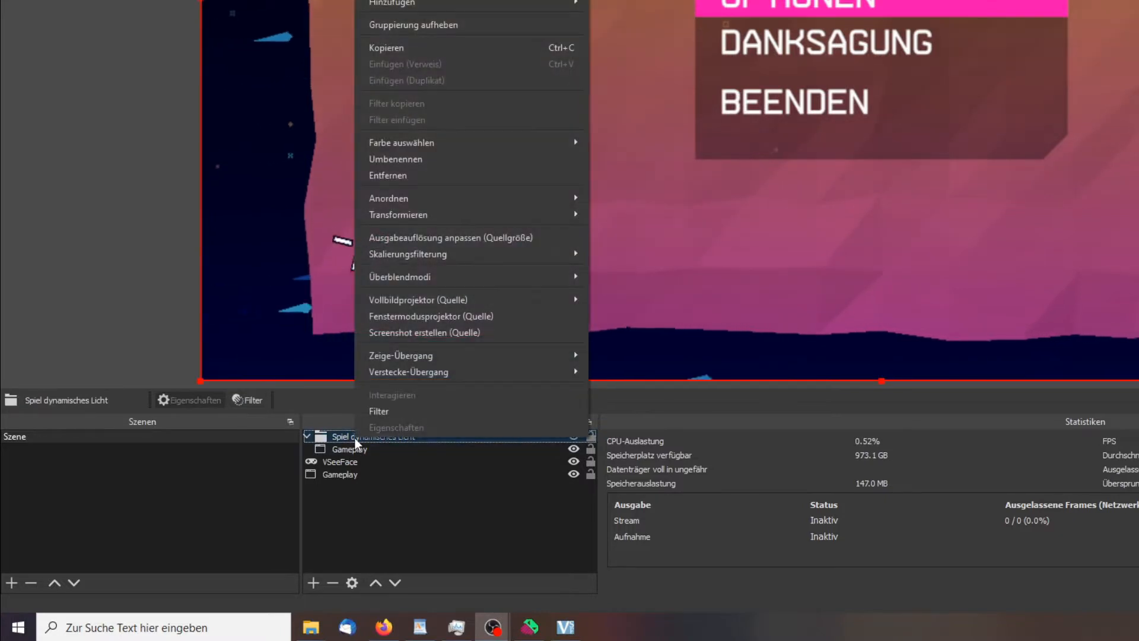
pyautogui.click(408, 410)
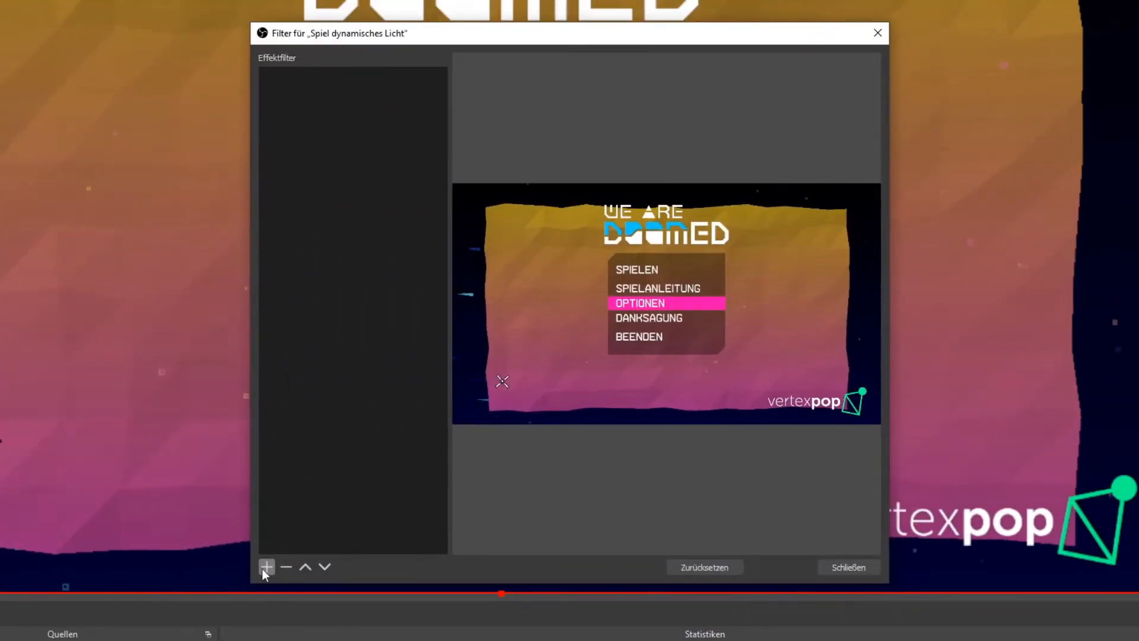
pyautogui.click(267, 567)
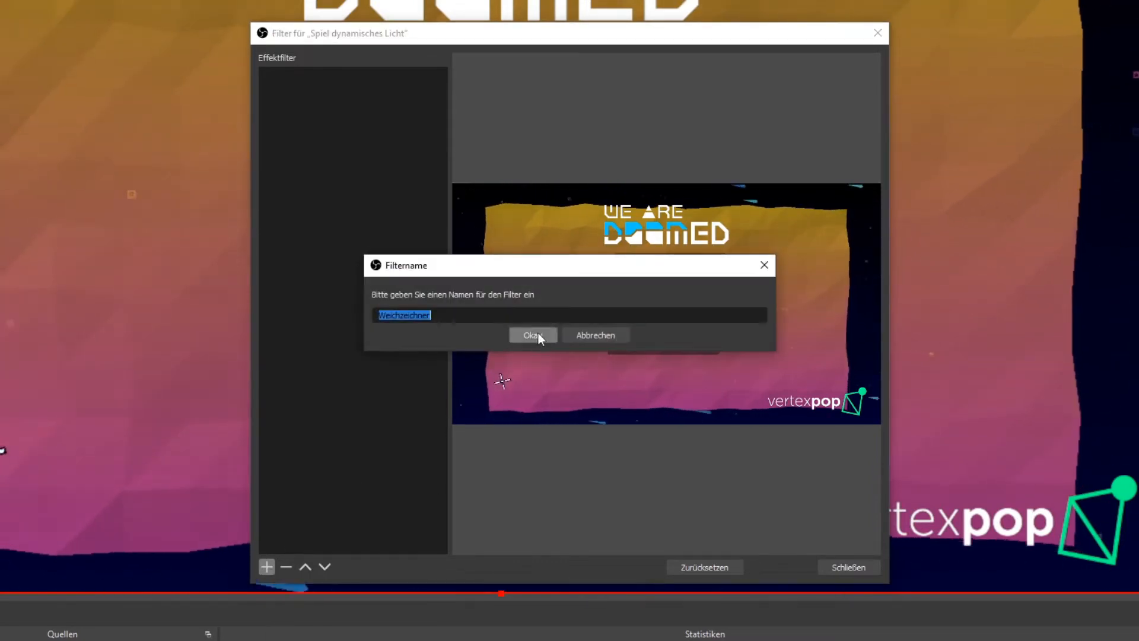
pyautogui.click(539, 333)
pyautogui.click(600, 326)
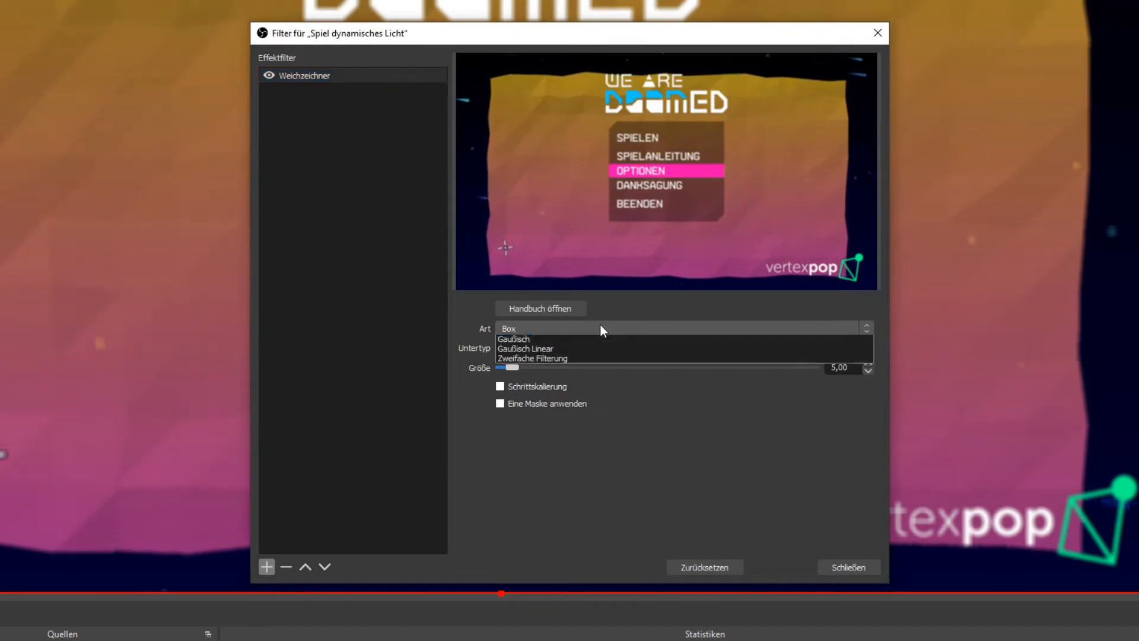
pyautogui.click(593, 378)
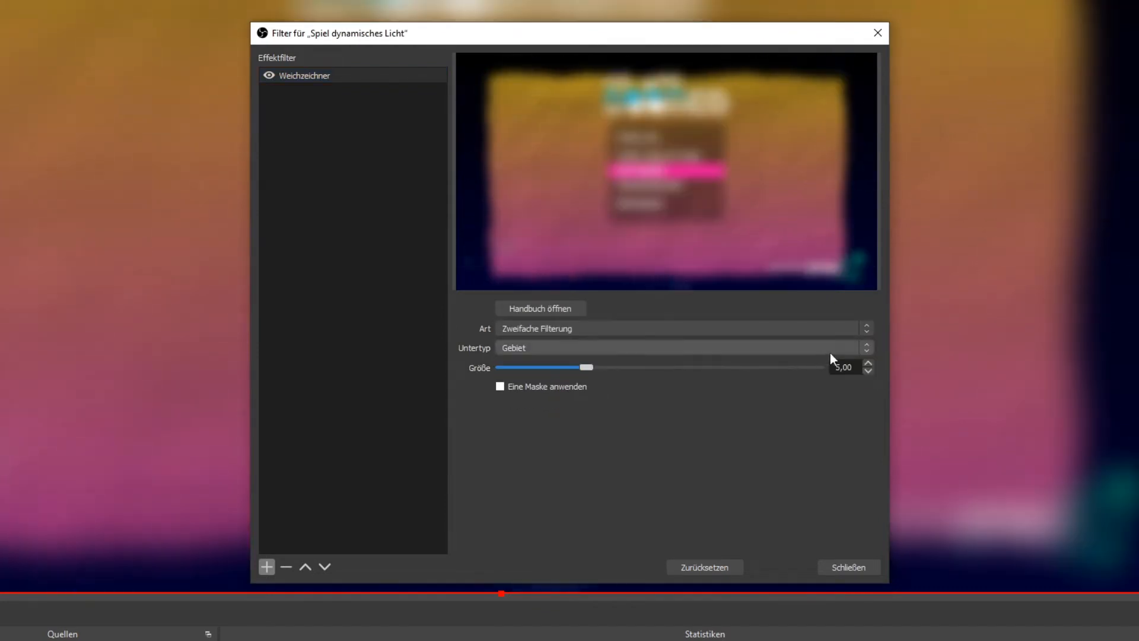
# Set the Weichzeichner size to 9,00 and move the "Spiel dynamisches Licht" group below the VSeeFace and standalone Gameplay sources
pyautogui.click(869, 363)
pyautogui.click(868, 364)
pyautogui.click(870, 363)
pyautogui.click(870, 363)
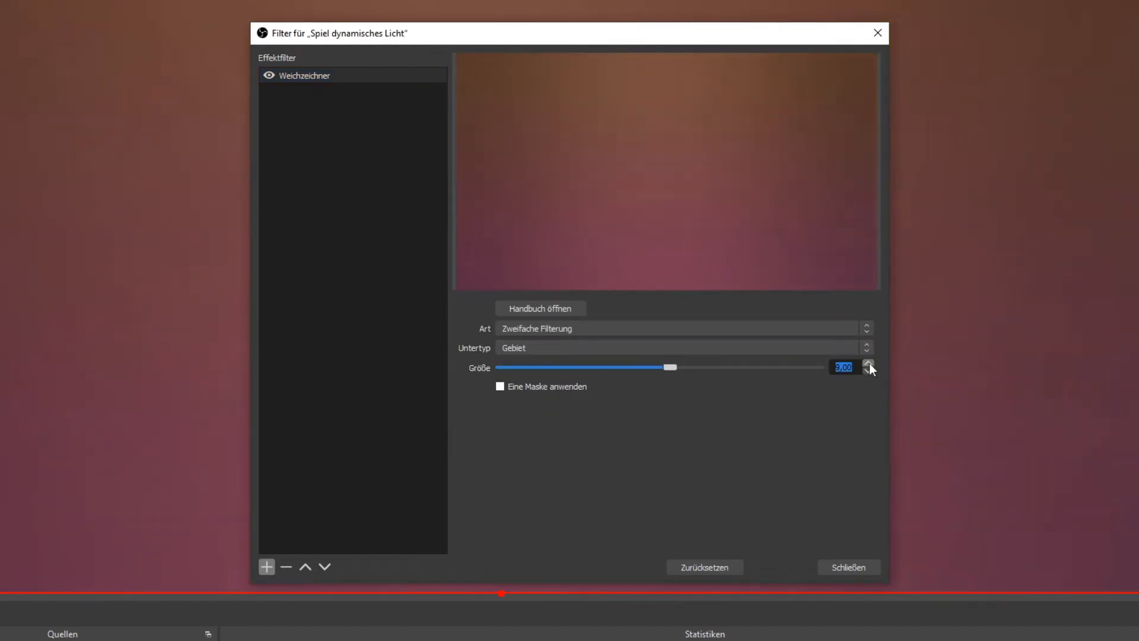
pyautogui.click(828, 566)
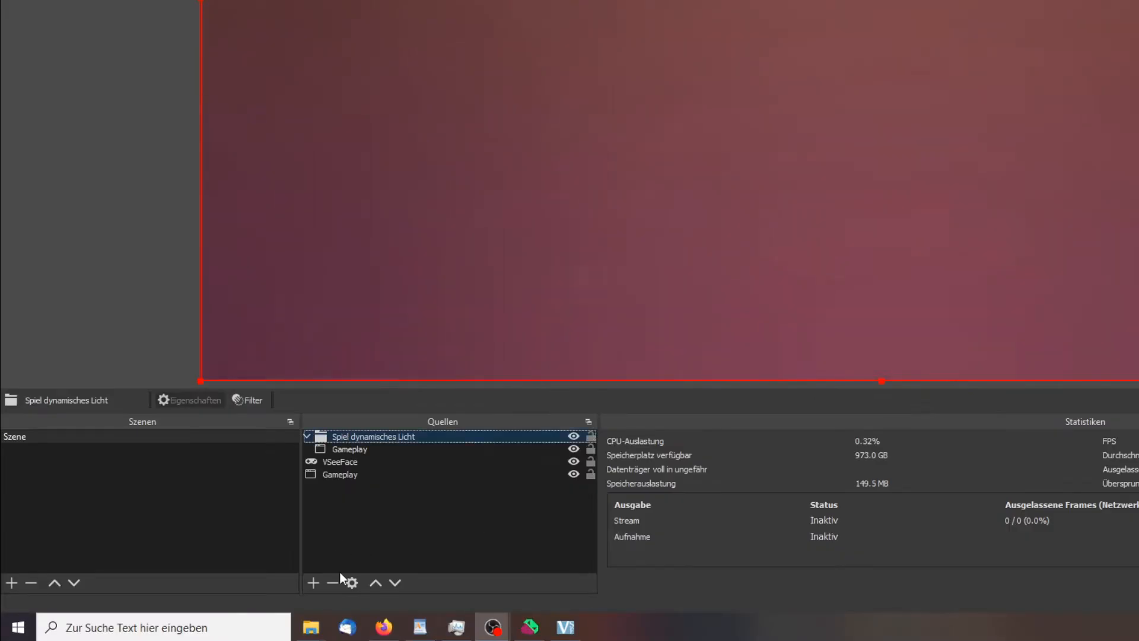
pyautogui.click(401, 579)
pyautogui.click(401, 579)
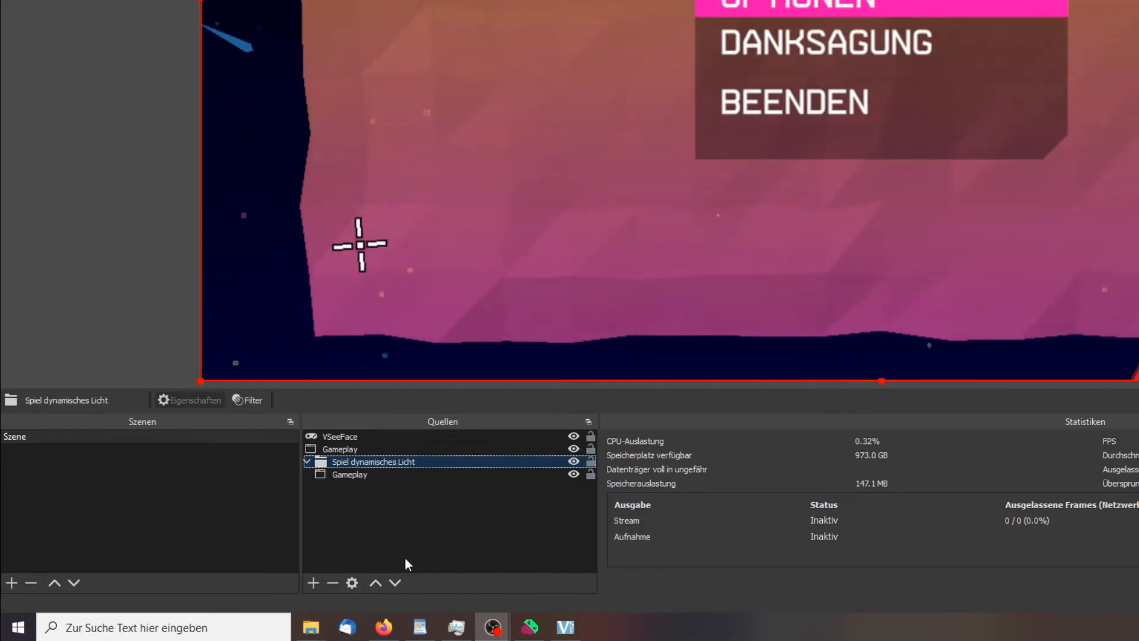
# Add a Dynamische Maske filter to the VSeeFace source with "Spiel dynamisches Licht (Szene)" as its Eingabequelle
pyautogui.rightClick(338, 439)
pyautogui.click(392, 410)
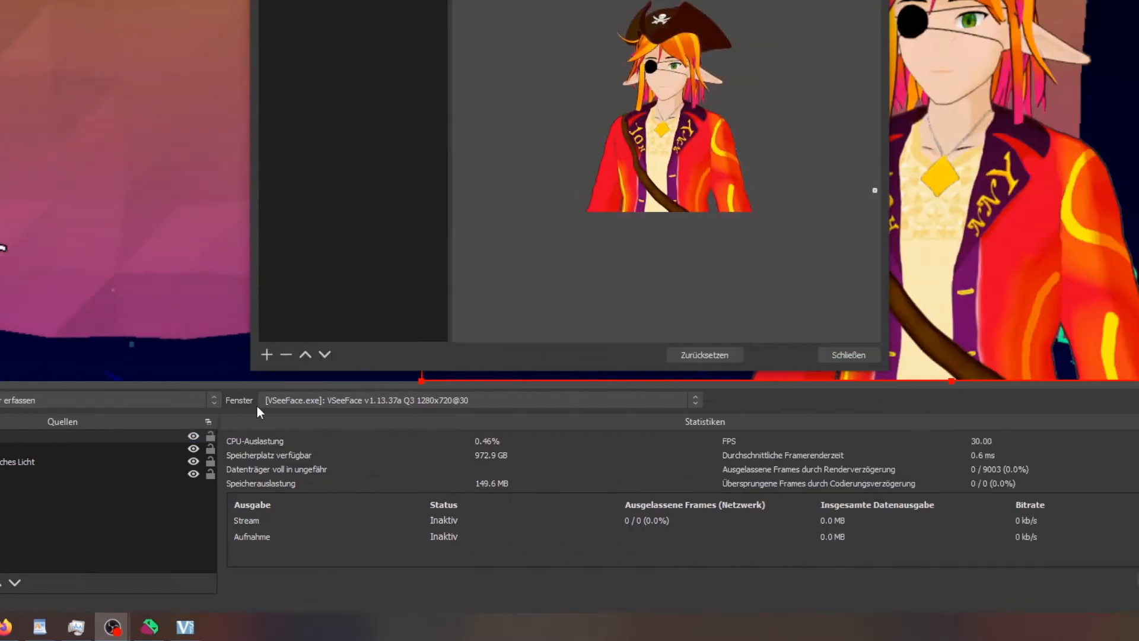
pyautogui.click(649, 354)
pyautogui.click(342, 462)
pyautogui.click(541, 126)
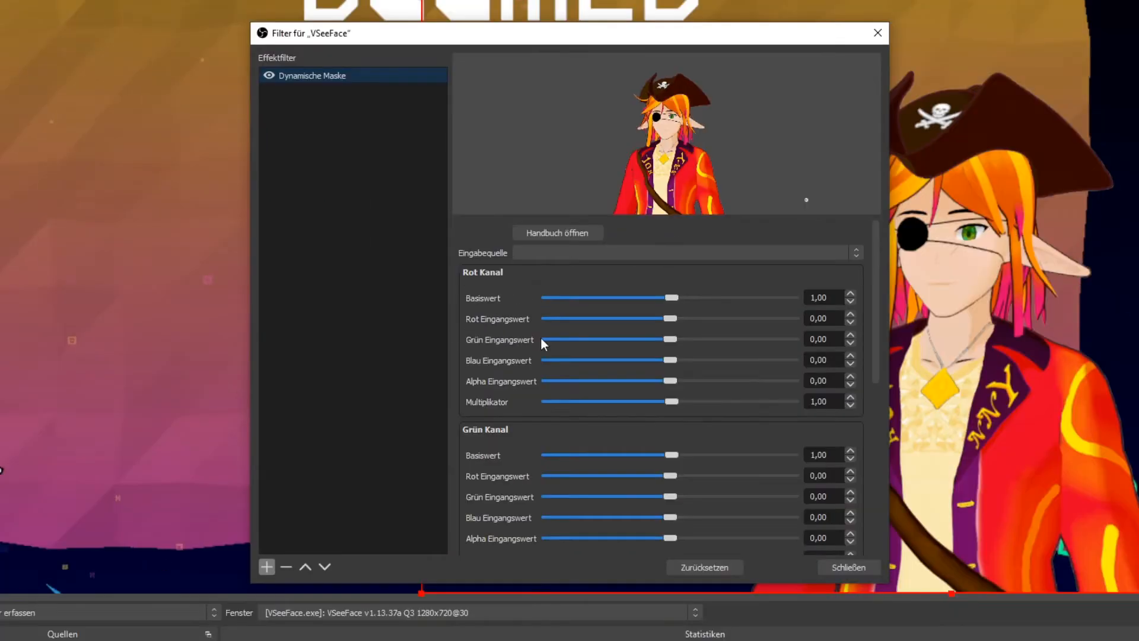
pyautogui.click(611, 253)
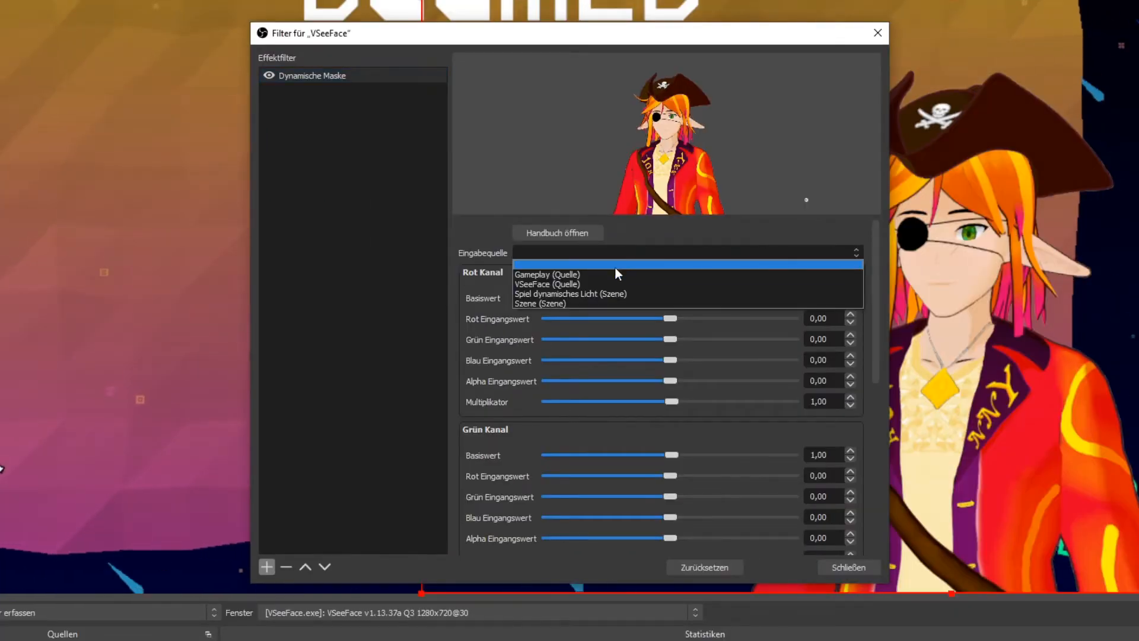
pyautogui.click(614, 294)
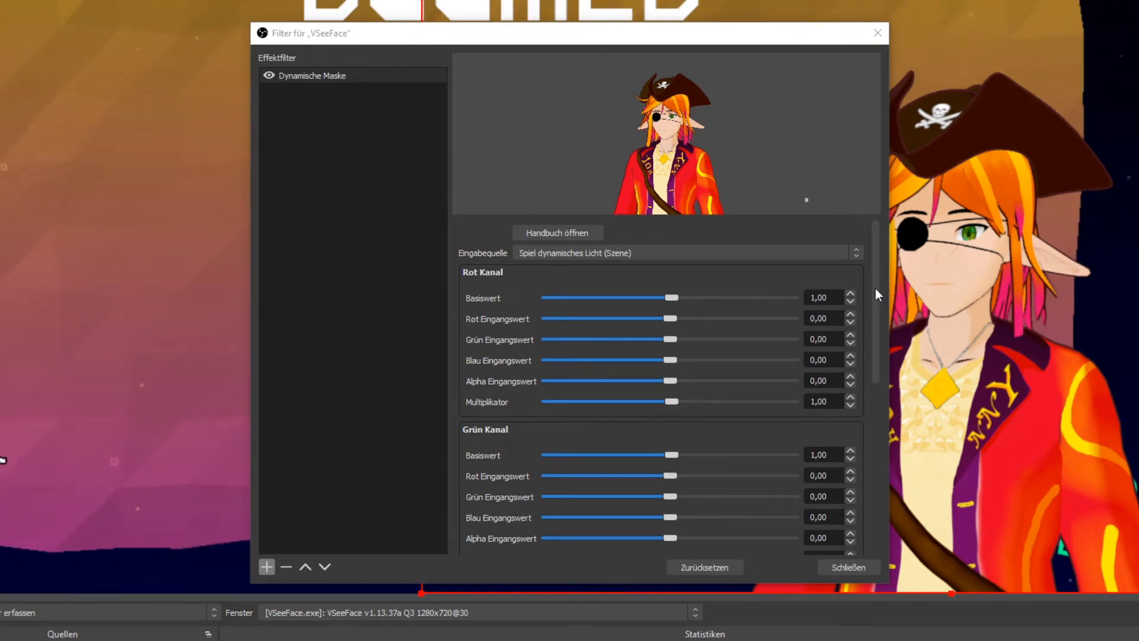
# Set the Basiswert of the Rot, Grün and Blau Kanal to 0,50 in the Dynamische Maske filter
pyautogui.moveTo(875, 288); pyautogui.dragTo(783, 296)
pyautogui.write('0,')
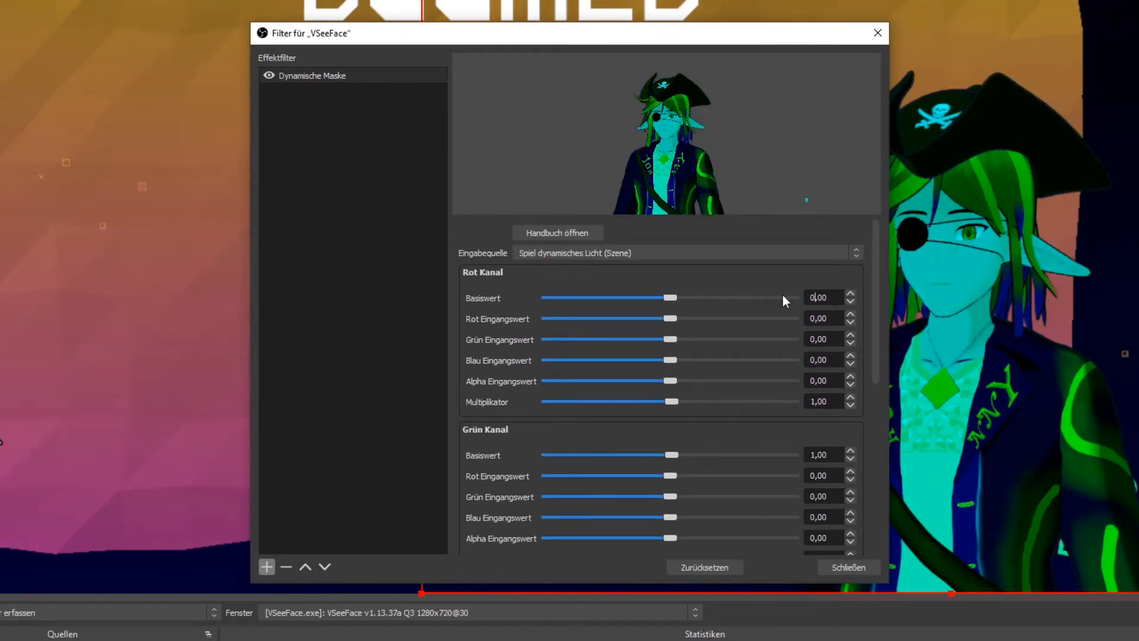
pyautogui.write('5')
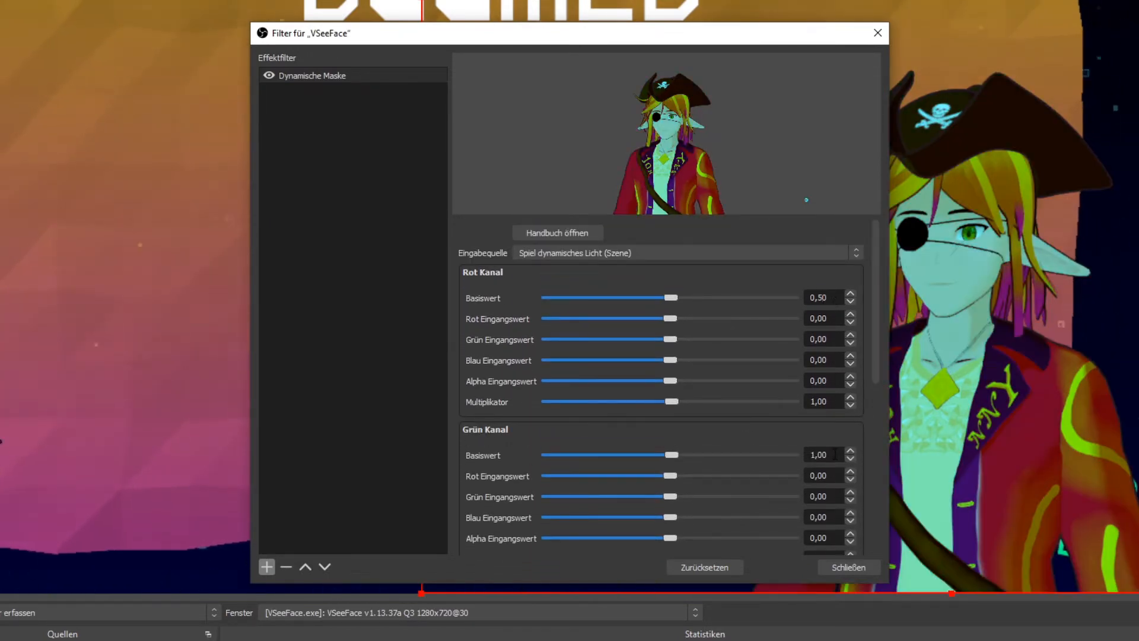
pyautogui.moveTo(835, 454); pyautogui.dragTo(723, 450)
pyautogui.write('0')
pyautogui.moveTo(816, 454); pyautogui.dragTo(835, 454)
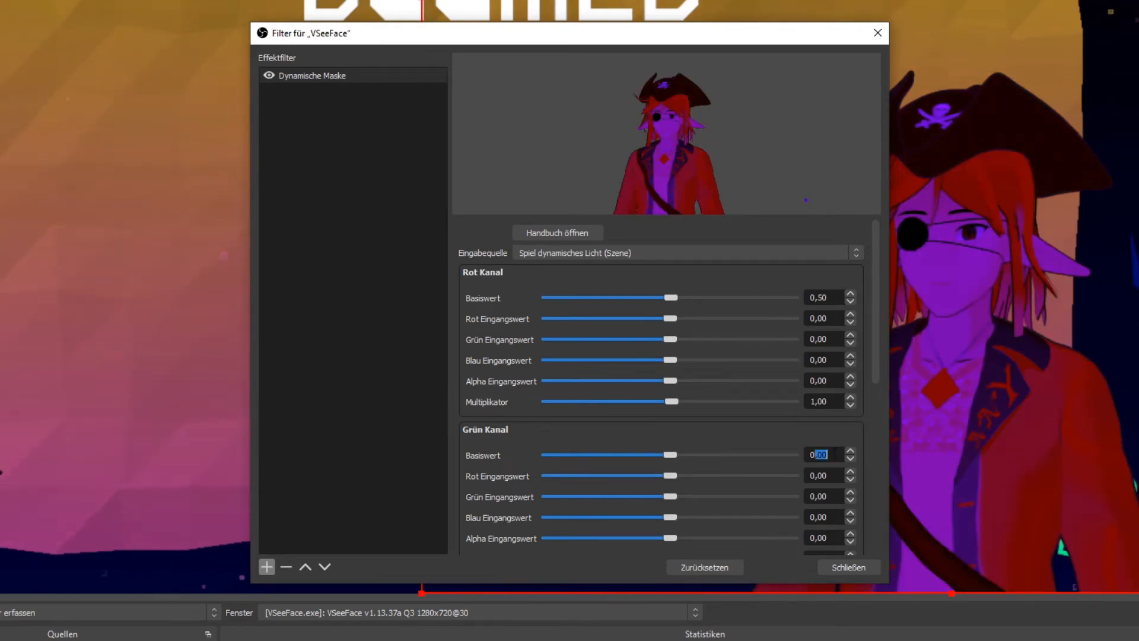
pyautogui.write('5')
pyautogui.moveTo(872, 354); pyautogui.dragTo(876, 461)
pyautogui.moveTo(835, 389); pyautogui.dragTo(876, 219)
pyautogui.write('0,5')
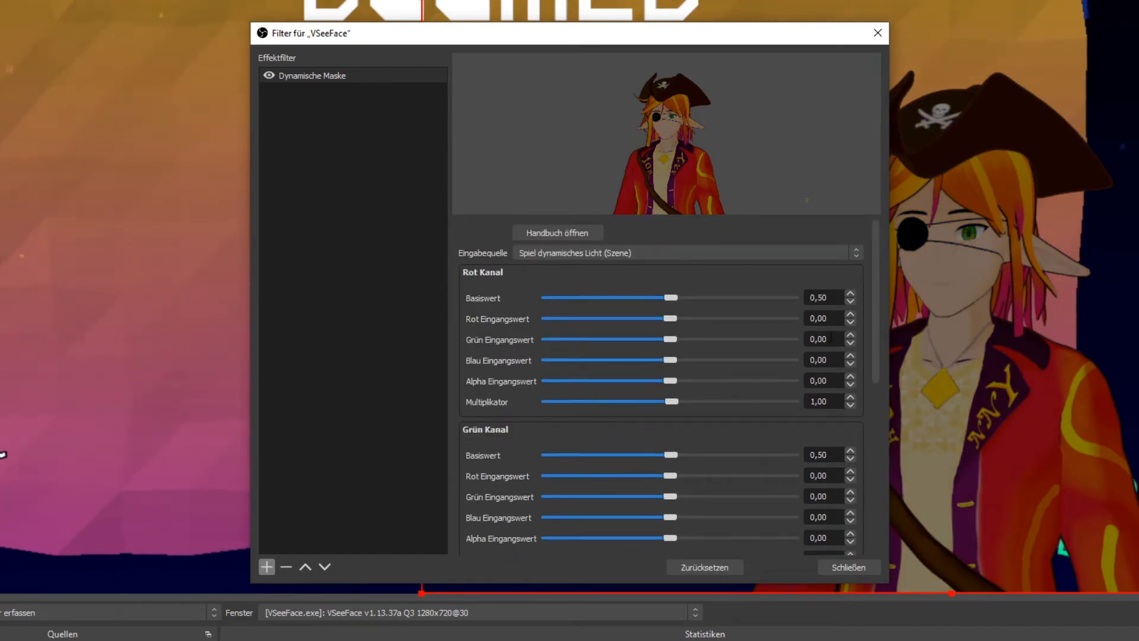
# Set each colour channel's own Eingangswert to 2,00 (Rot in Rot, Grün in Grün, Blau in Blau) and close the filter window
pyautogui.doubleClick(829, 323)
pyautogui.write('2')
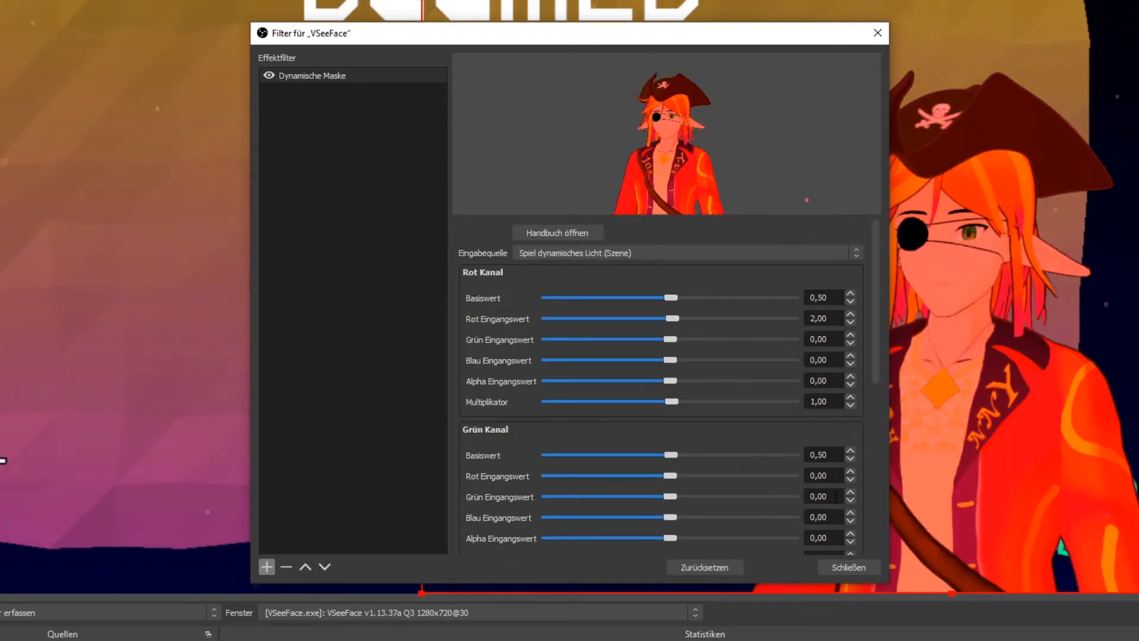
pyautogui.doubleClick(836, 496)
pyautogui.write('2')
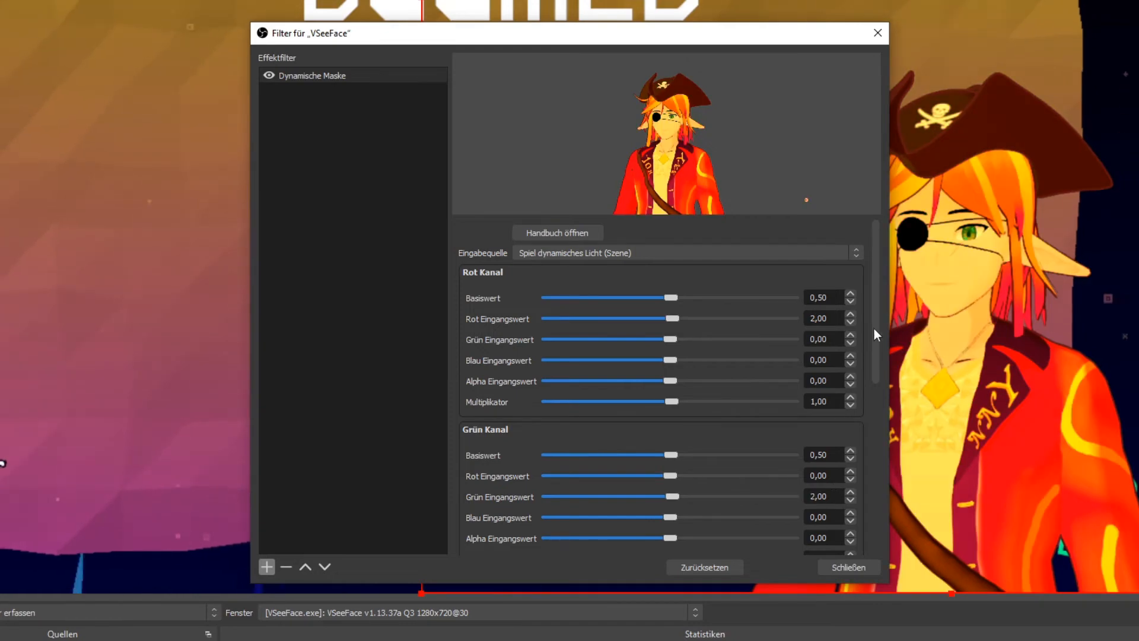
pyautogui.moveTo(874, 328); pyautogui.dragTo(874, 444)
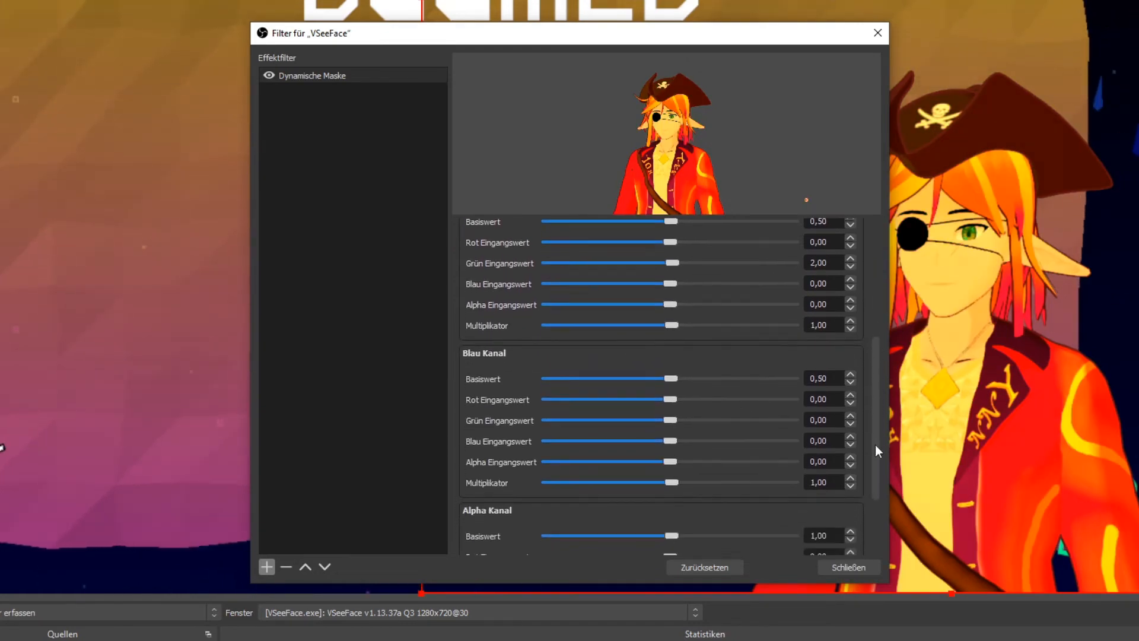
pyautogui.doubleClick(839, 440)
pyautogui.write('2')
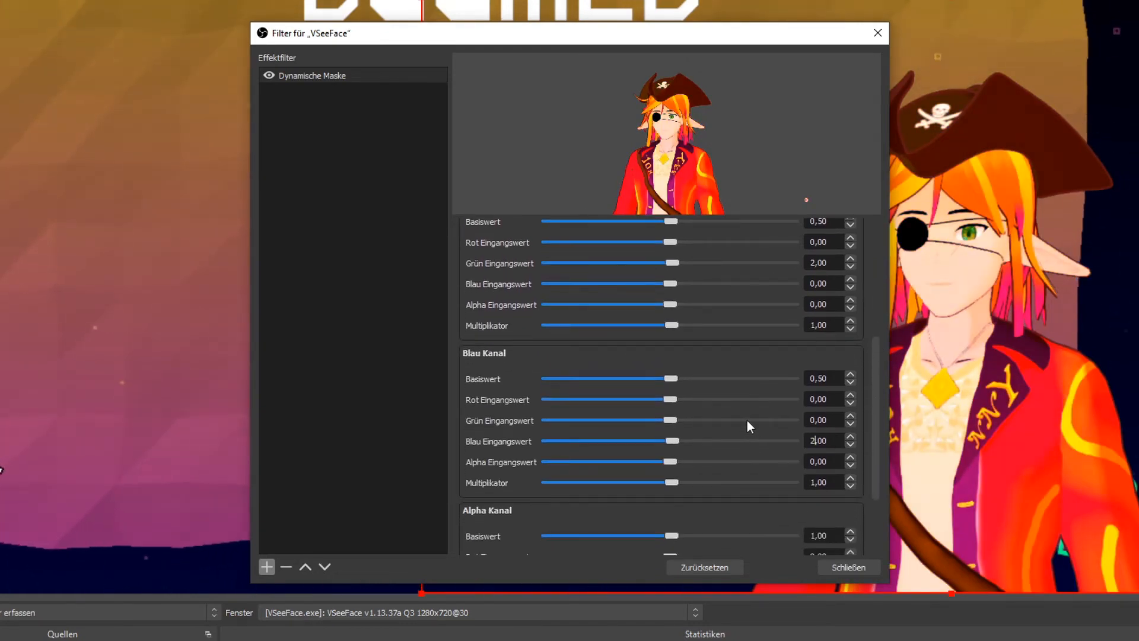
pyautogui.click(845, 566)
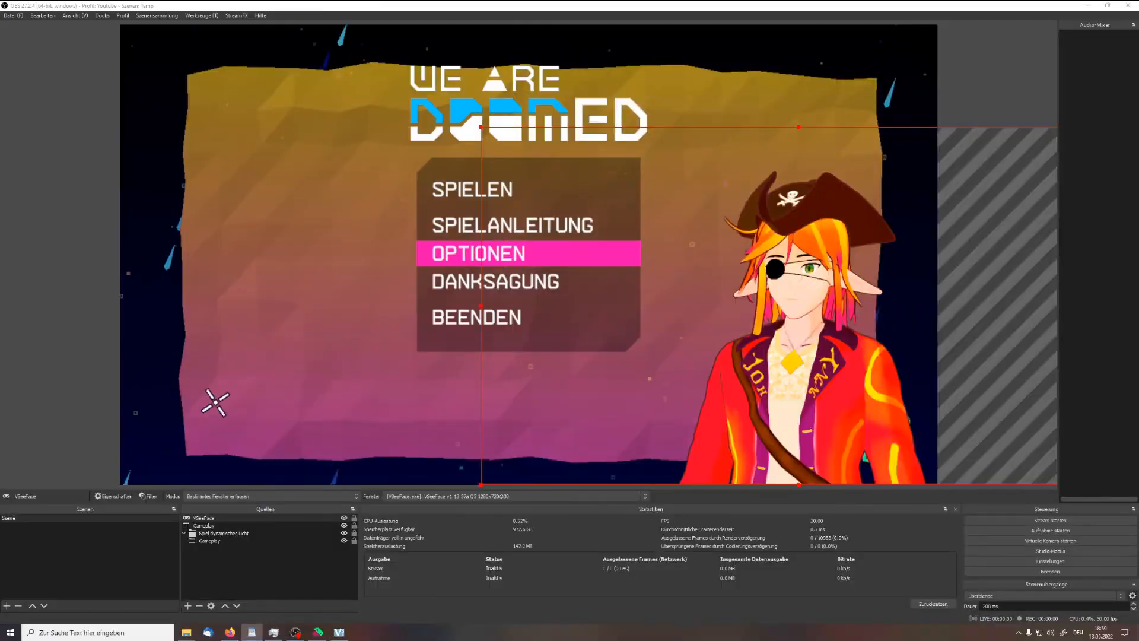
# Add a Color Grading filter to the "Spiel dynamisches Licht" group and go through its Färbung and Farbkorrektur settings
pyautogui.rightClick(252, 535)
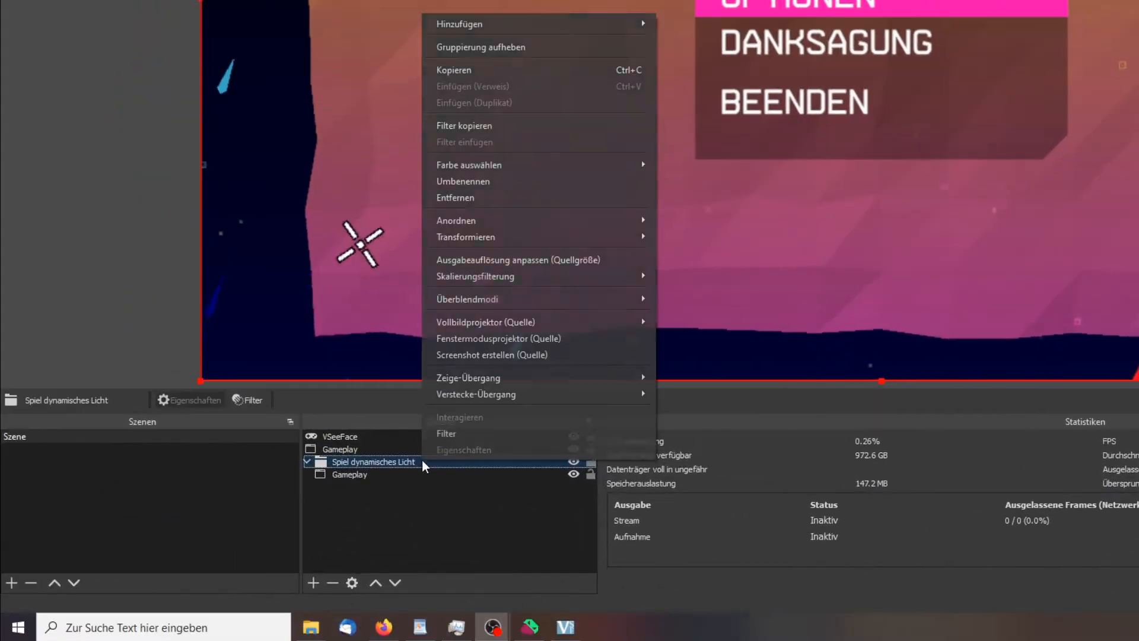
pyautogui.click(293, 522)
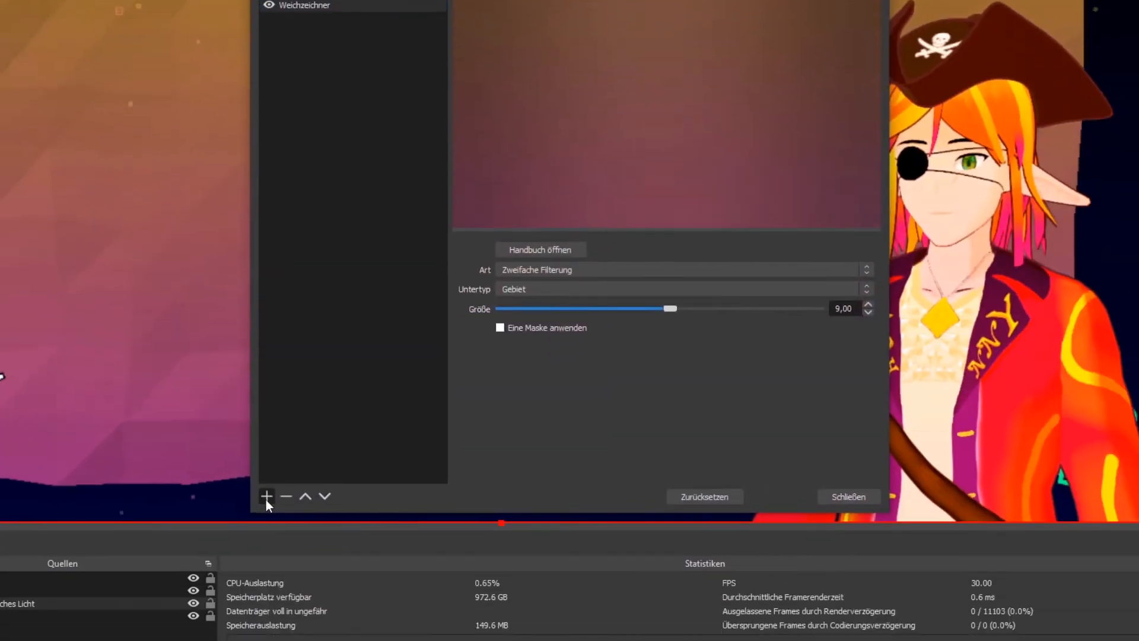
pyautogui.click(267, 567)
pyautogui.click(320, 430)
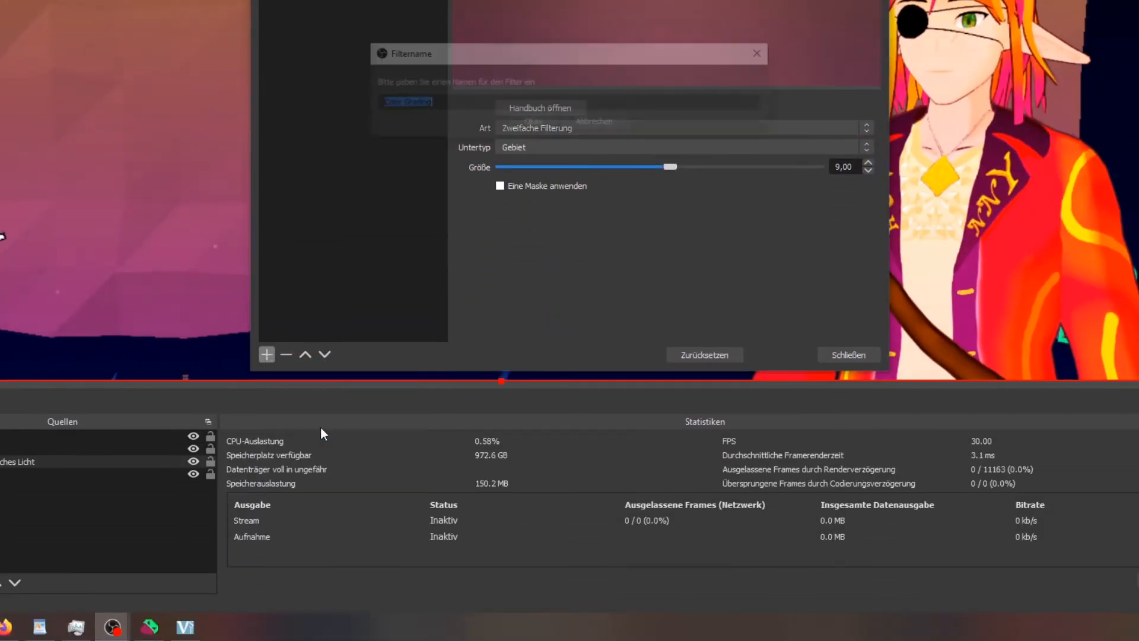
pyautogui.click(540, 121)
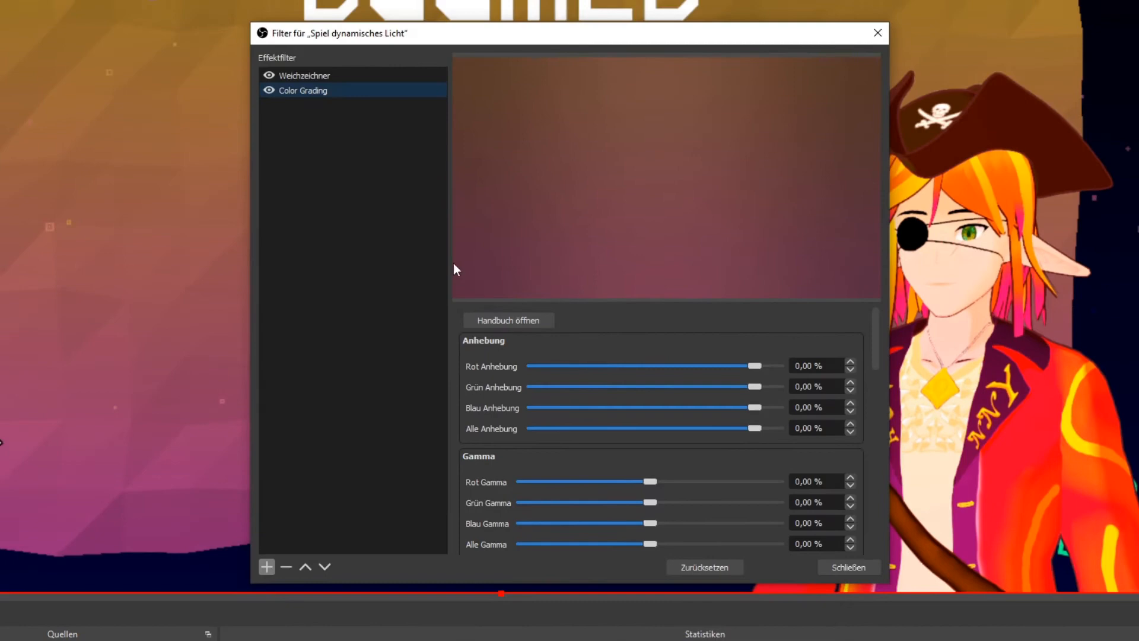
pyautogui.moveTo(876, 335); pyautogui.dragTo(882, 463)
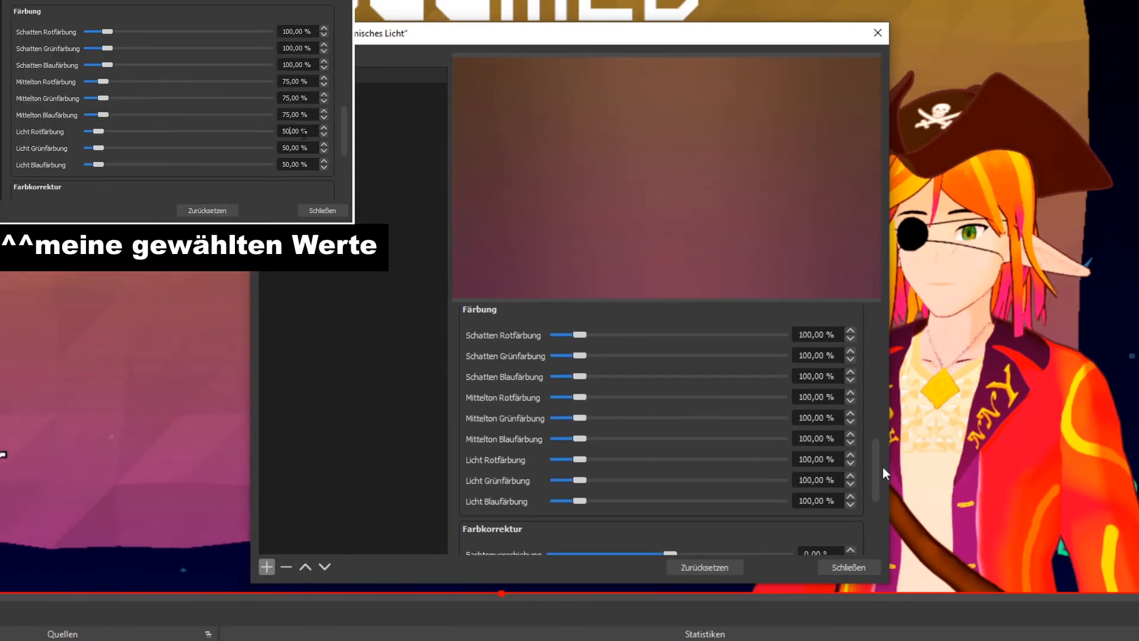
pyautogui.moveTo(884, 467); pyautogui.dragTo(877, 519)
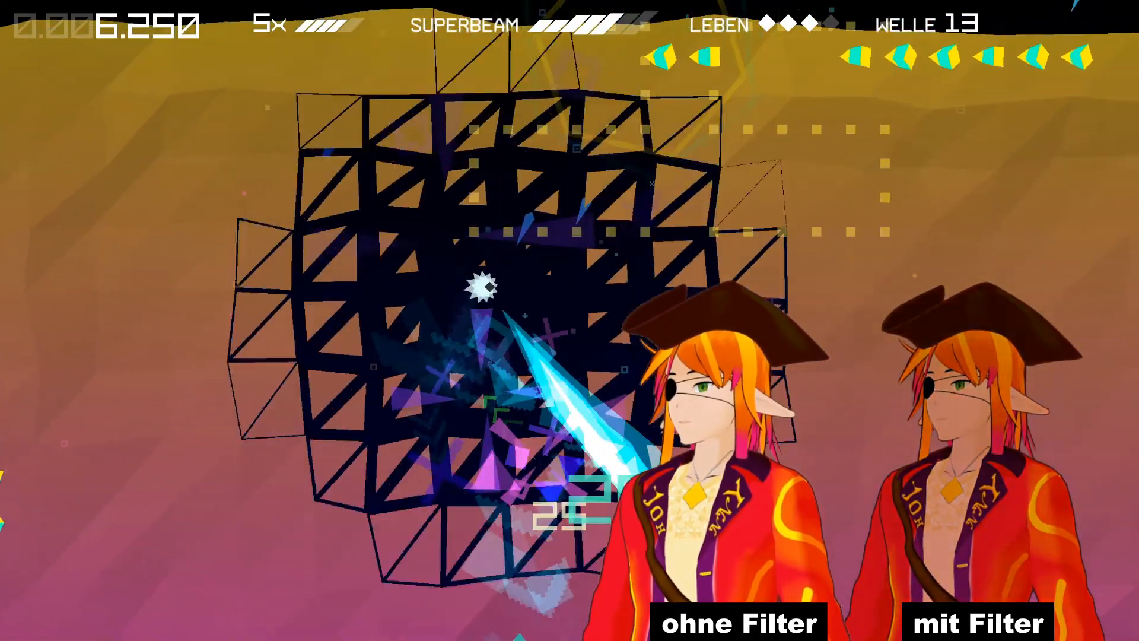